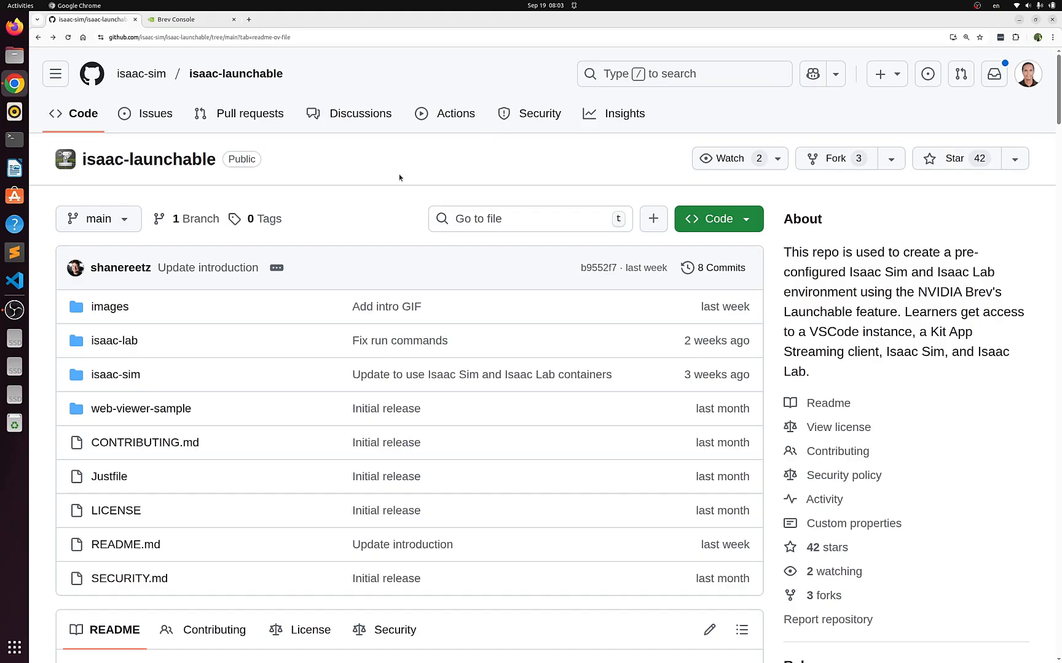
Load the isaac-launchable repository's root page at github.com/isaac-sim/isaac-launchable
scroll(322, 189, down, 2)
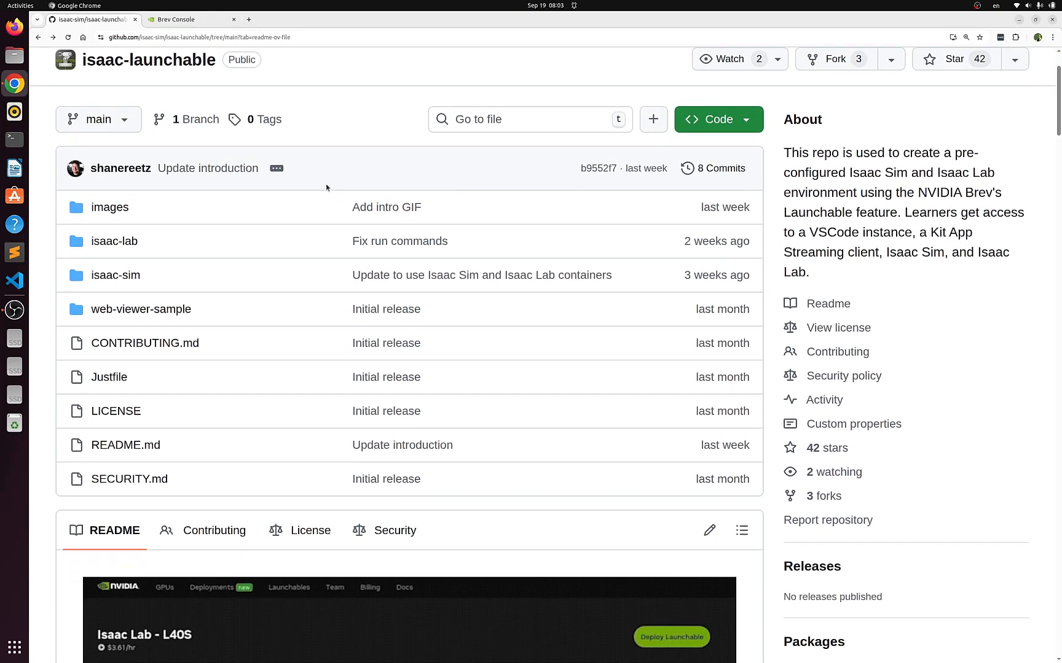
scroll(330, 183, up, 2)
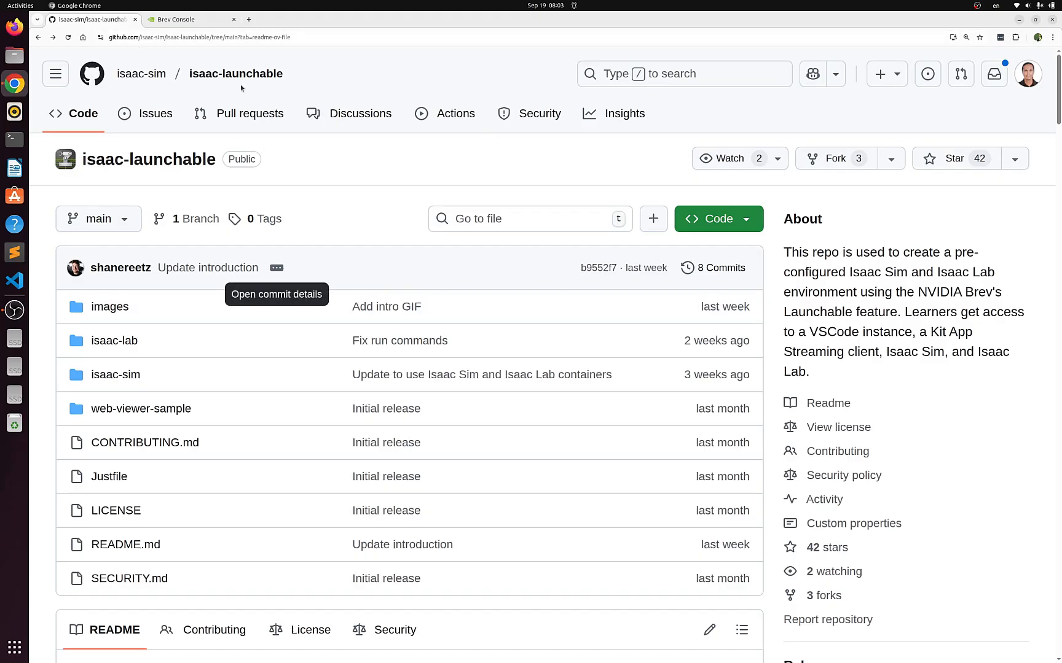
drag(225, 37, 477, 41)
key(BackSpace)
key(BackSpace)
key(BackSpace)
key(BackSpace)
key(BackSpace)
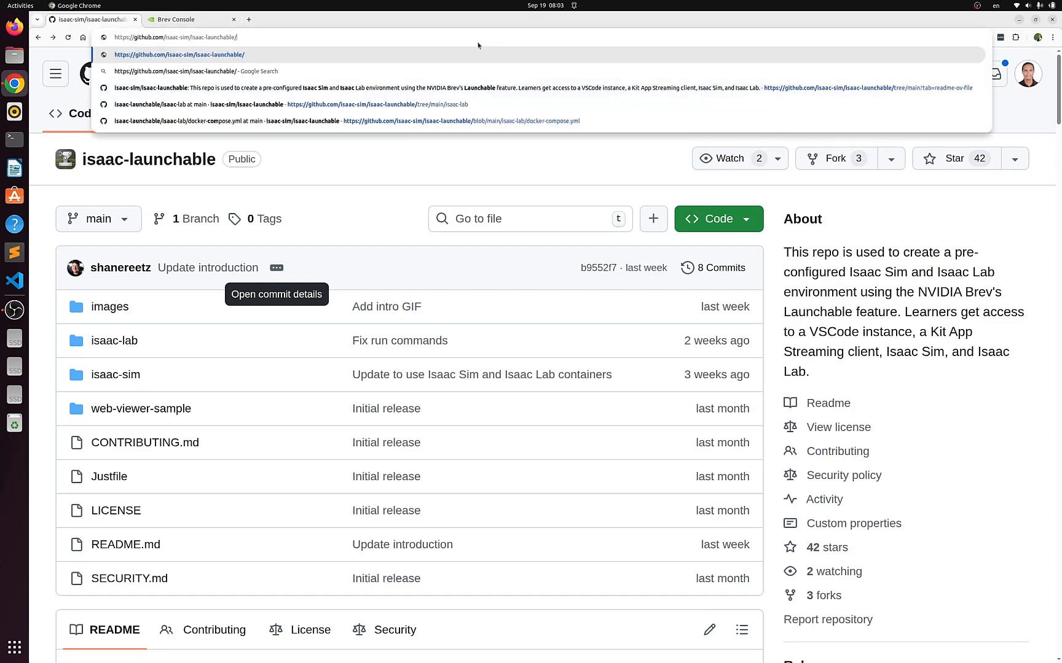
key(Return)
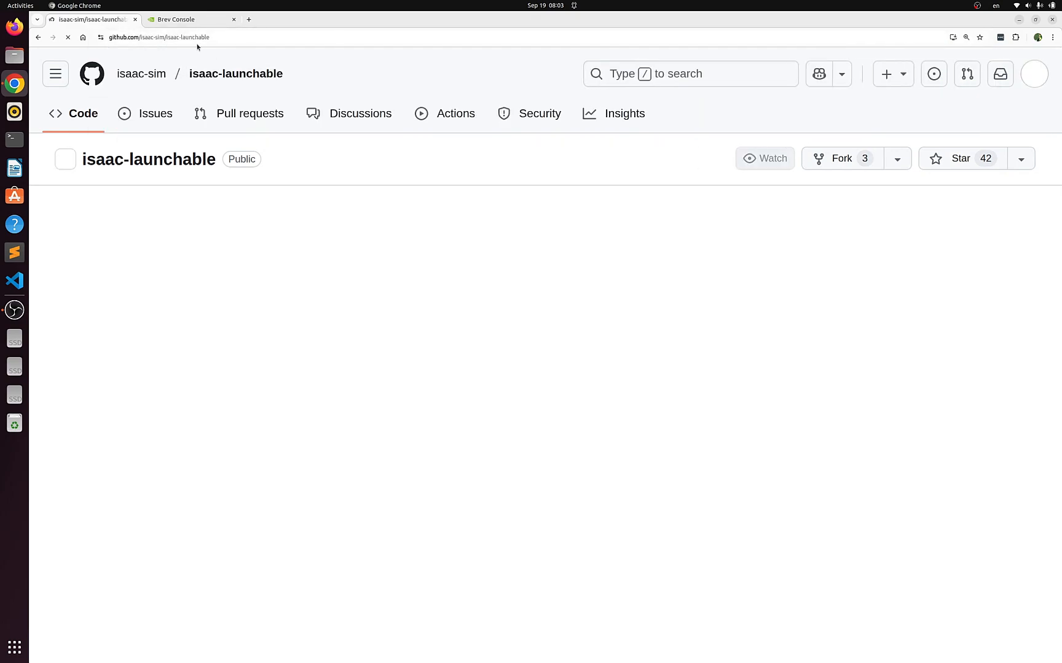
Read the README's introduction, project contents and Quickstart Guide up to the Deploy instructions
scroll(449, 267, down, 9)
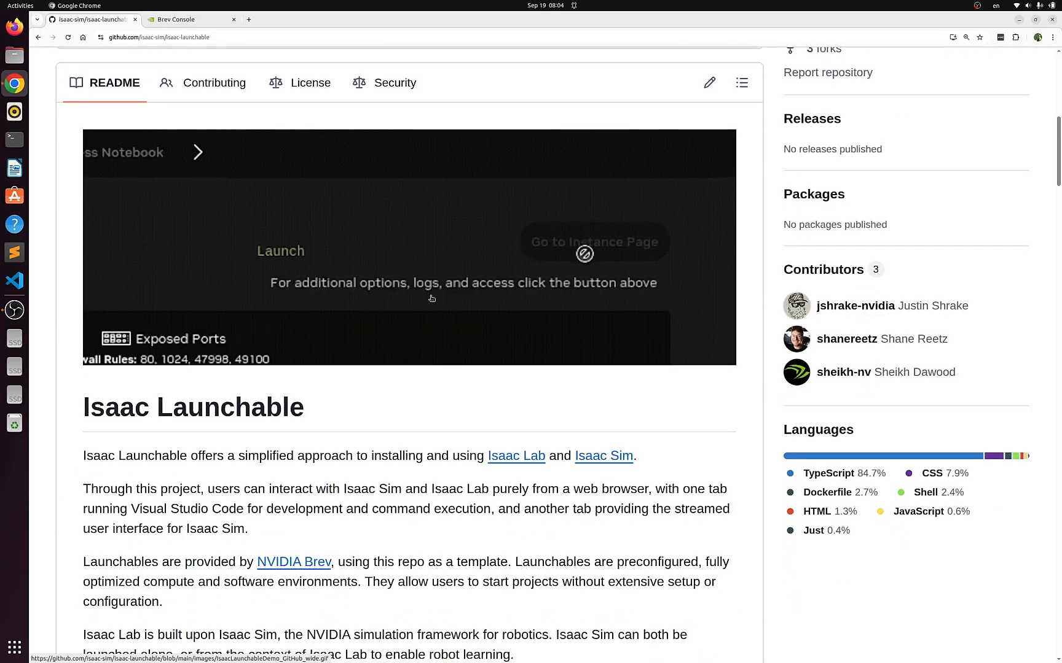
scroll(474, 338, down, 2)
scroll(477, 335, down, 3)
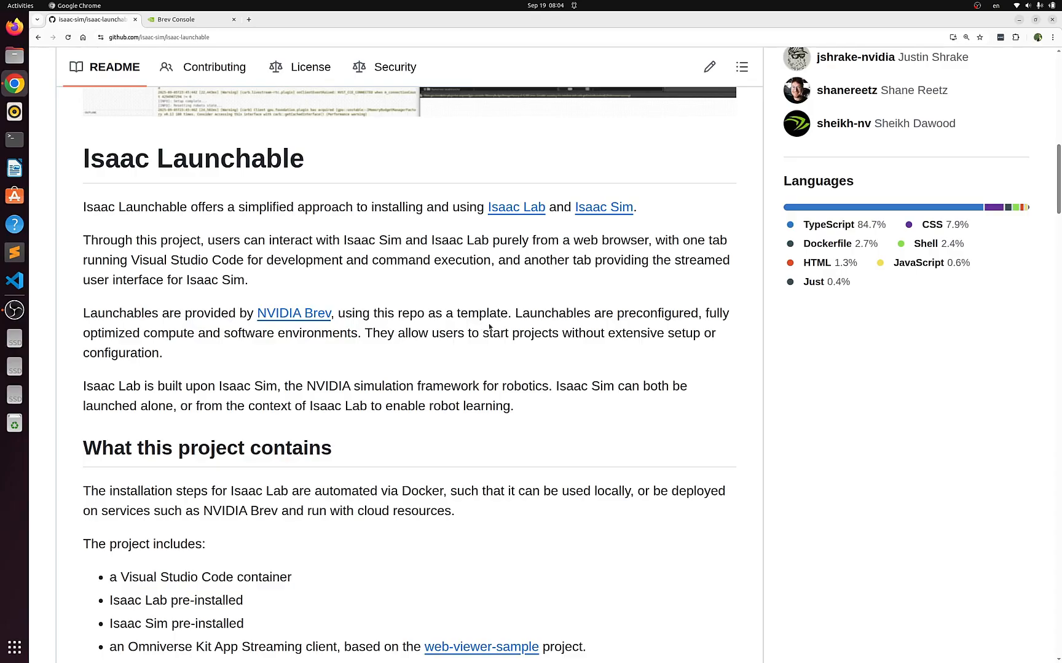
scroll(491, 322, down, 3)
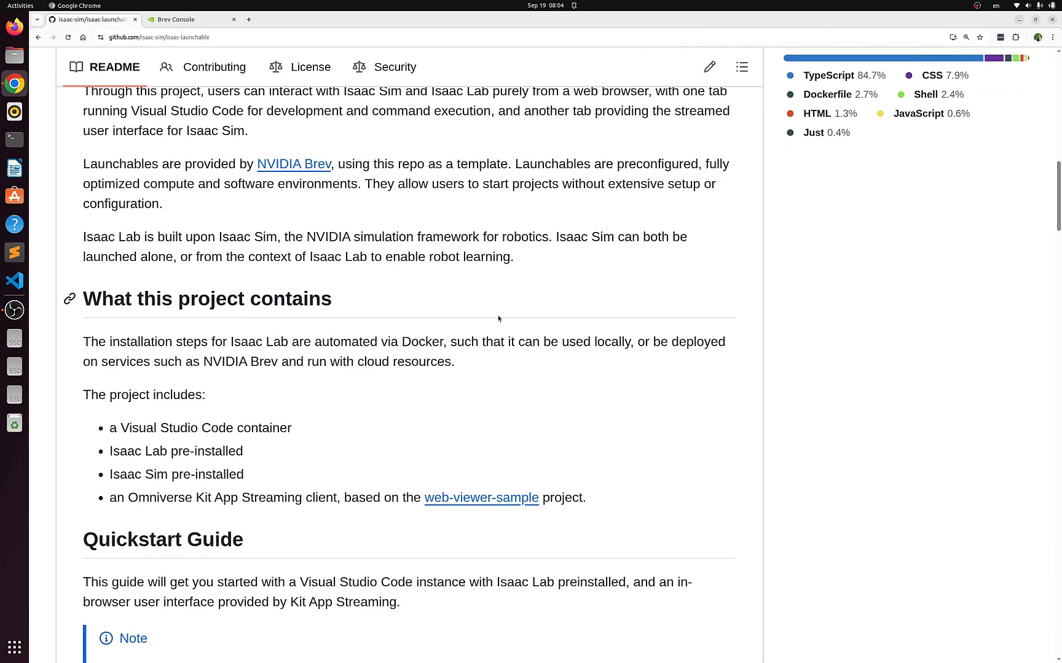
scroll(500, 320, down, 4)
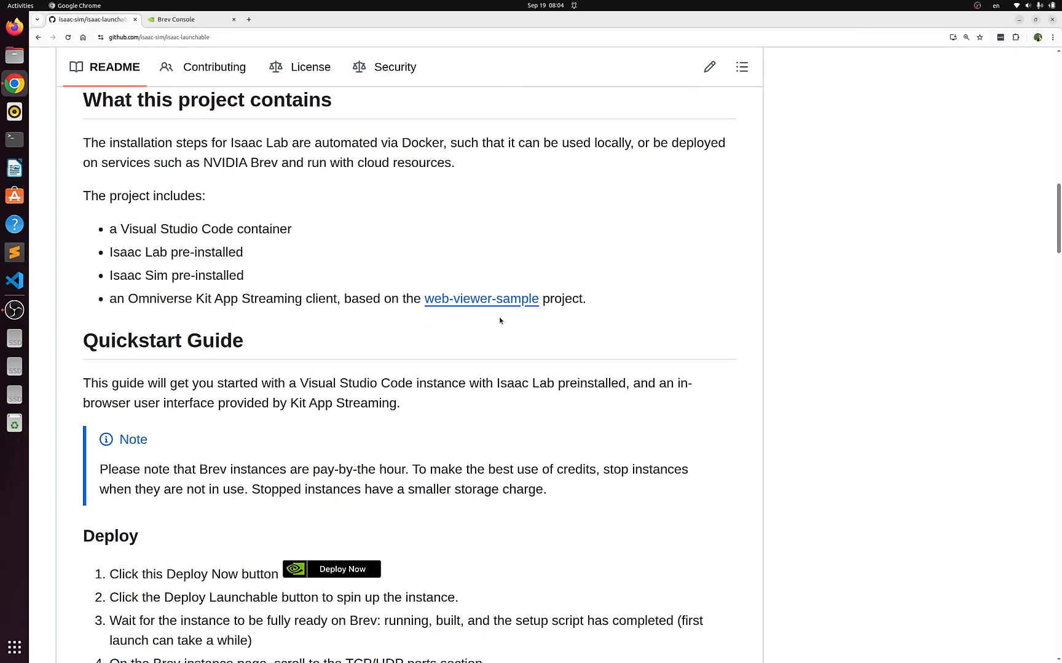
scroll(504, 318, down, 4)
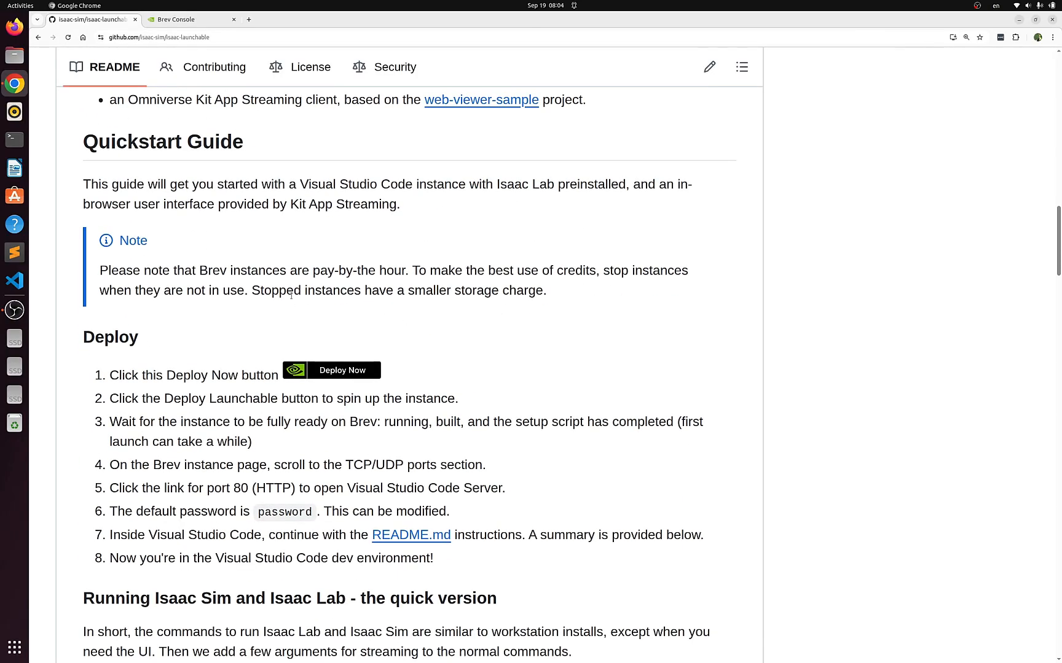
scroll(377, 318, up, 3)
scroll(292, 298, up, 7)
scroll(310, 302, down, 2)
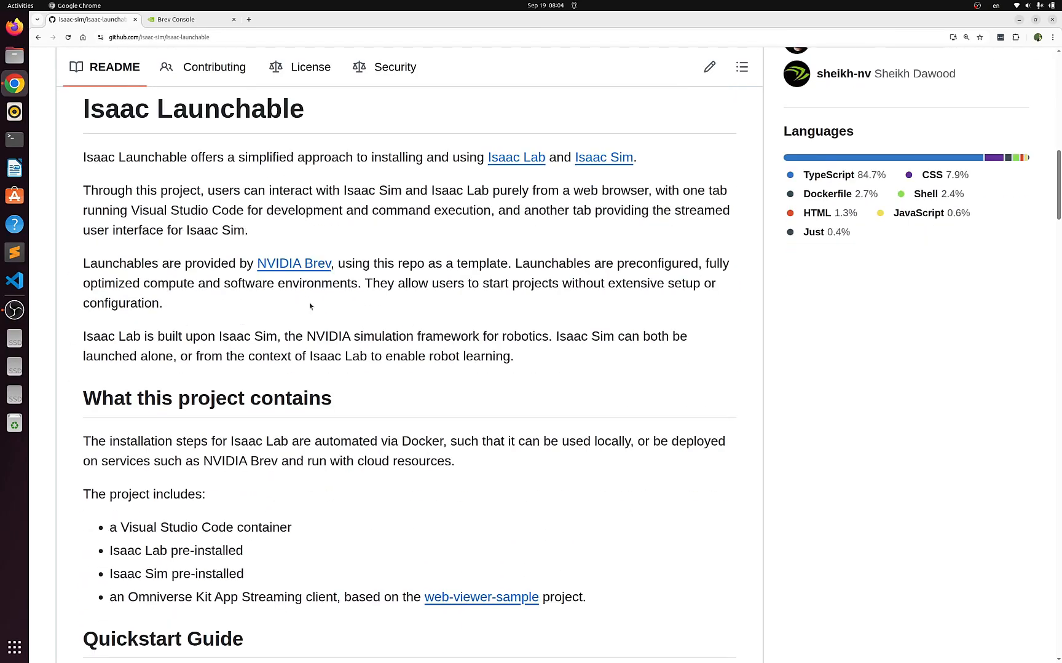
scroll(315, 300, up, 2)
scroll(315, 300, up, 4)
scroll(318, 301, down, 1)
scroll(318, 301, up, 1)
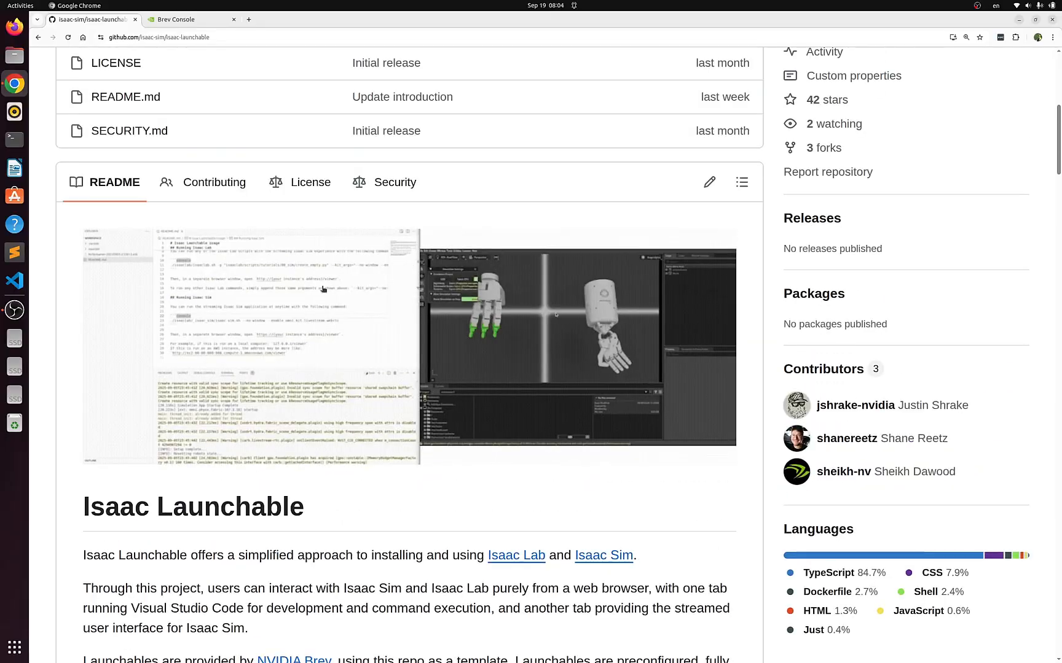
scroll(330, 285, down, 1)
scroll(330, 285, down, 10)
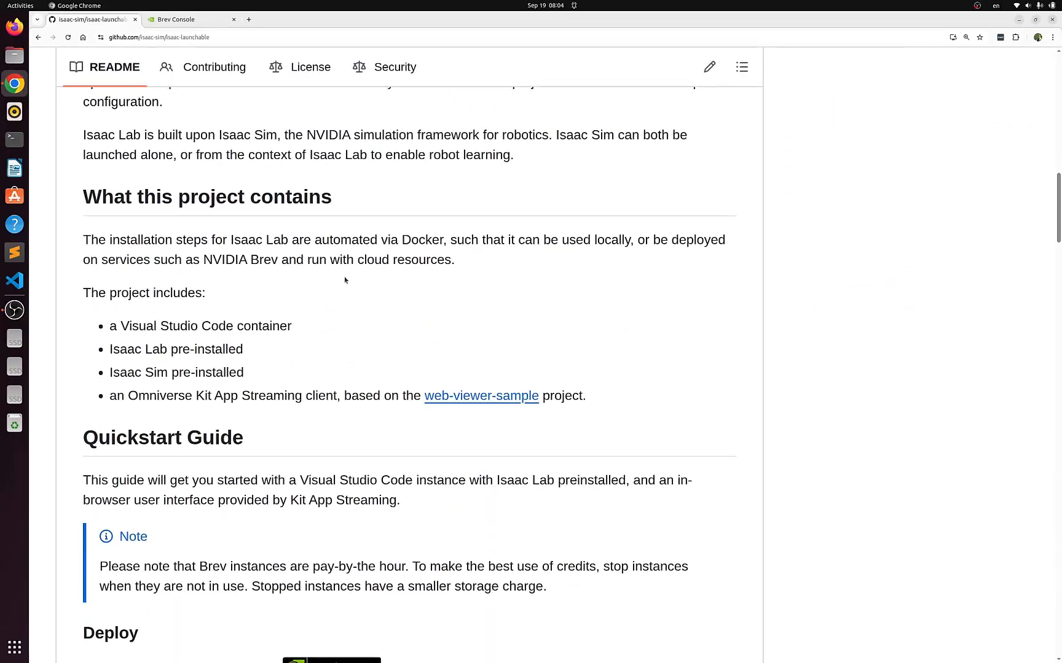
scroll(346, 282, down, 4)
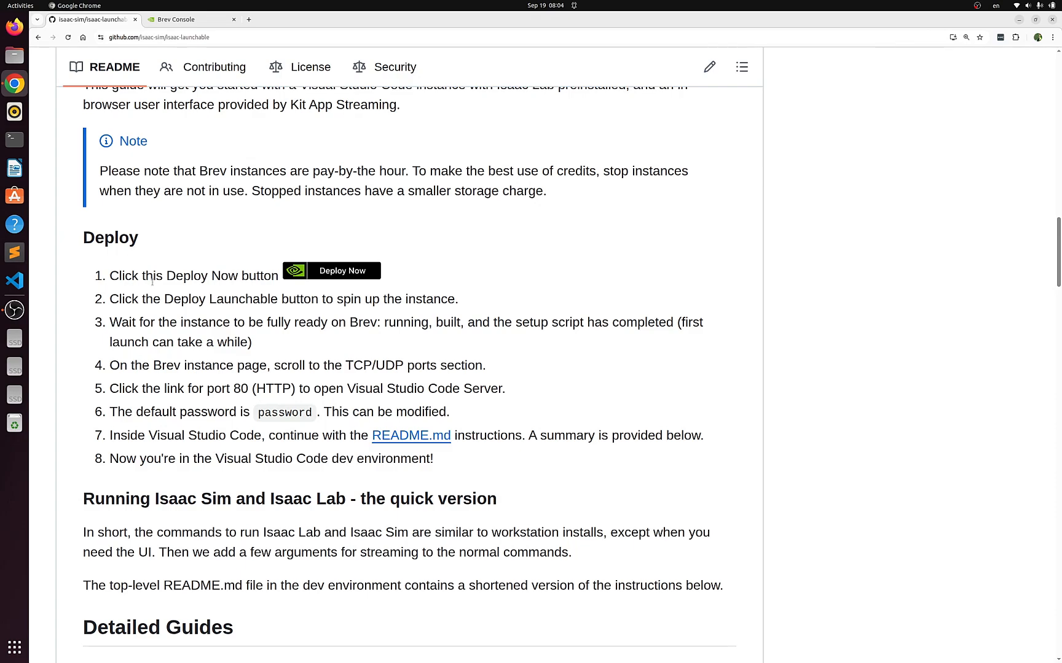
Open the README's Deploy Now link in a new browser tab and switch to that launchable page
click(343, 278)
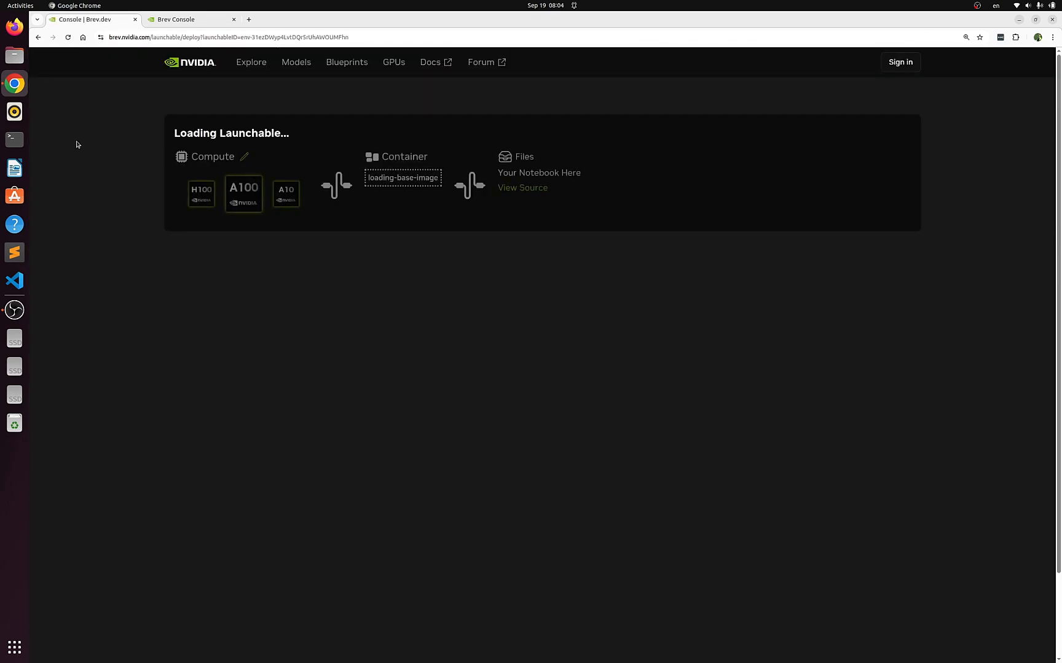
click(37, 37)
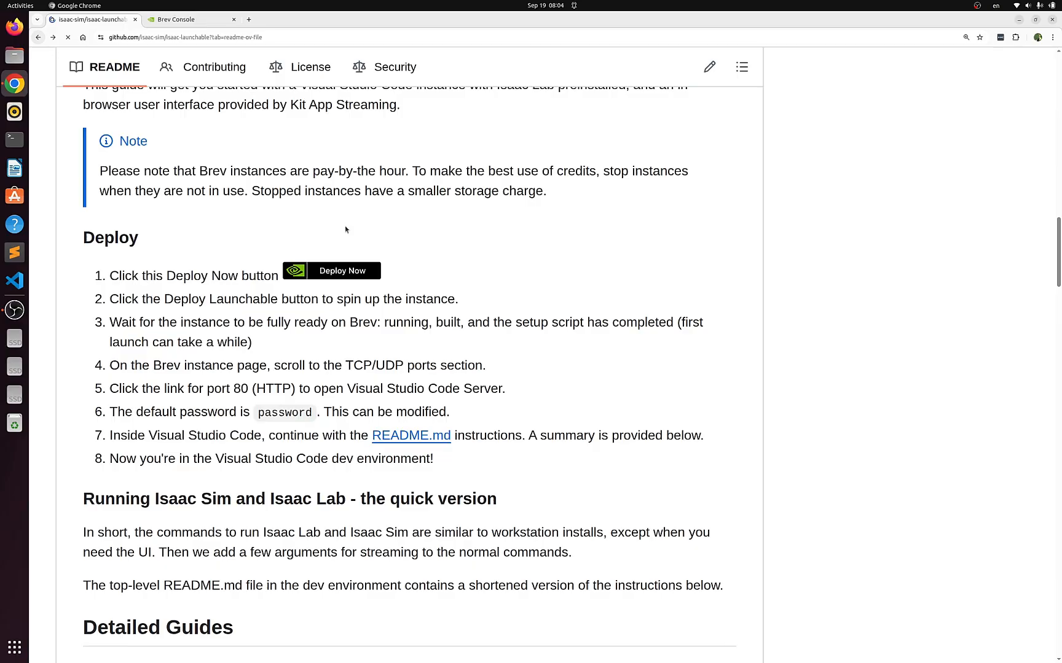
right_click(338, 271)
click(362, 282)
click(188, 21)
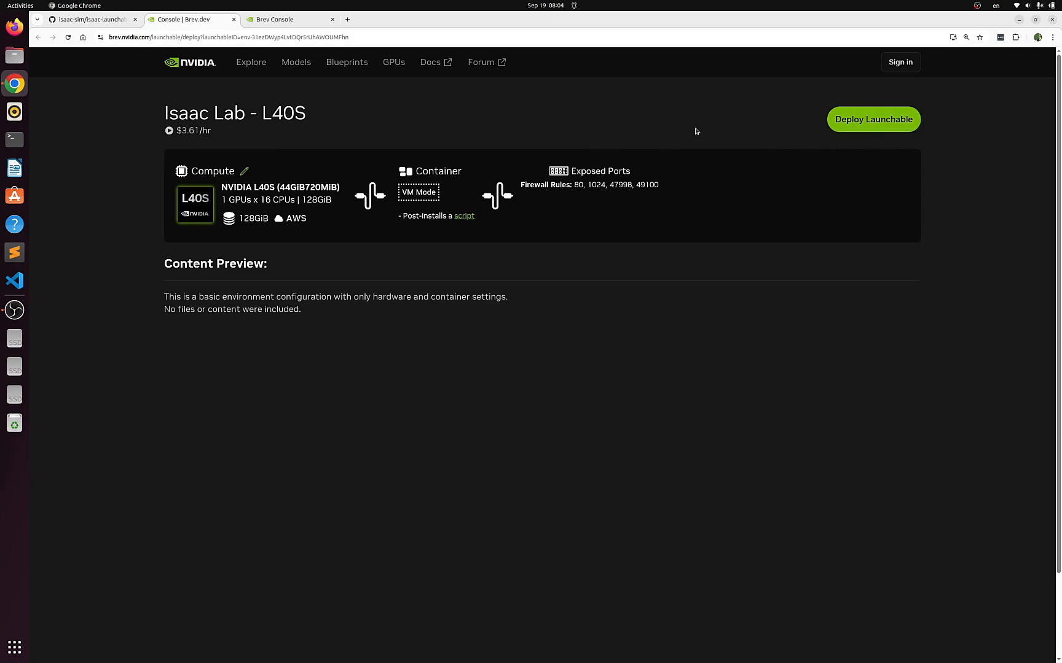
Sign in to NVIDIA Brev from the launchable page with the account's e-mail address
click(908, 65)
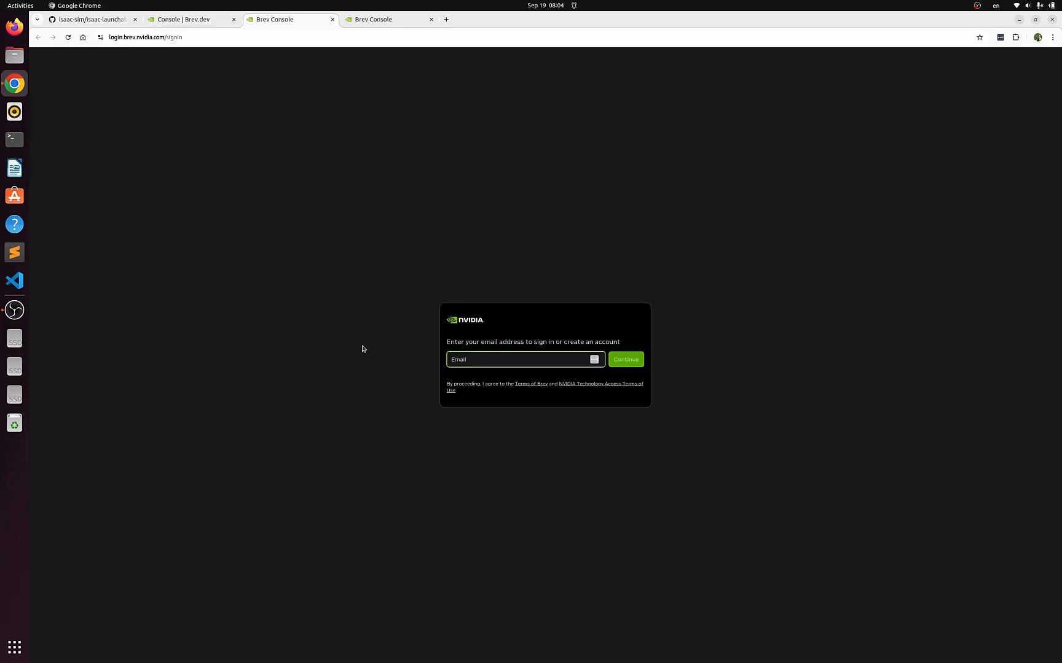
click(513, 355)
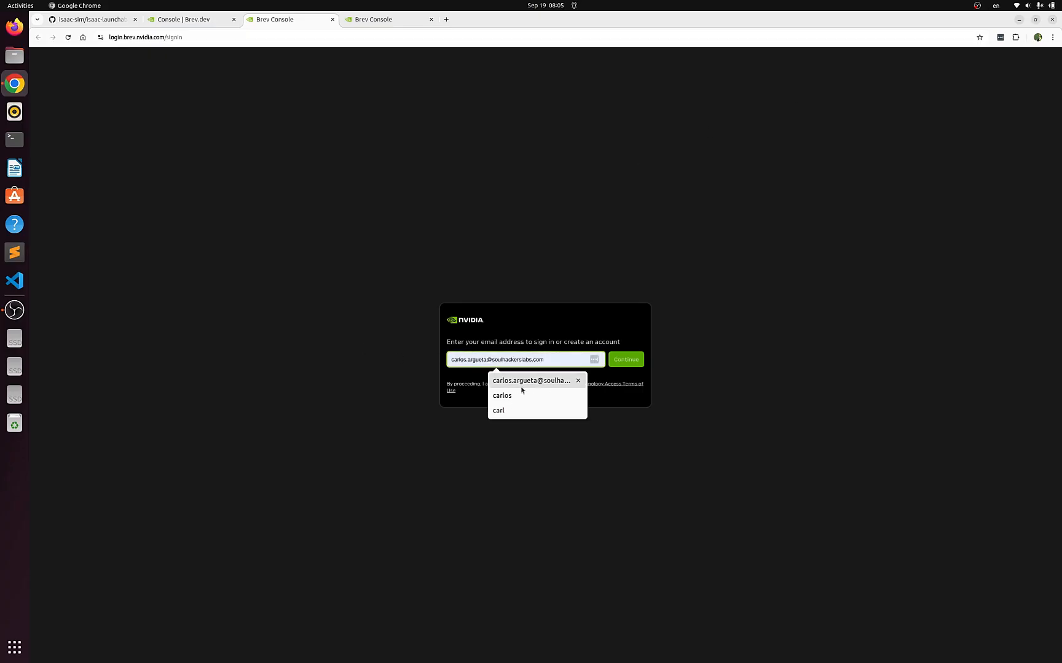
click(523, 388)
click(633, 362)
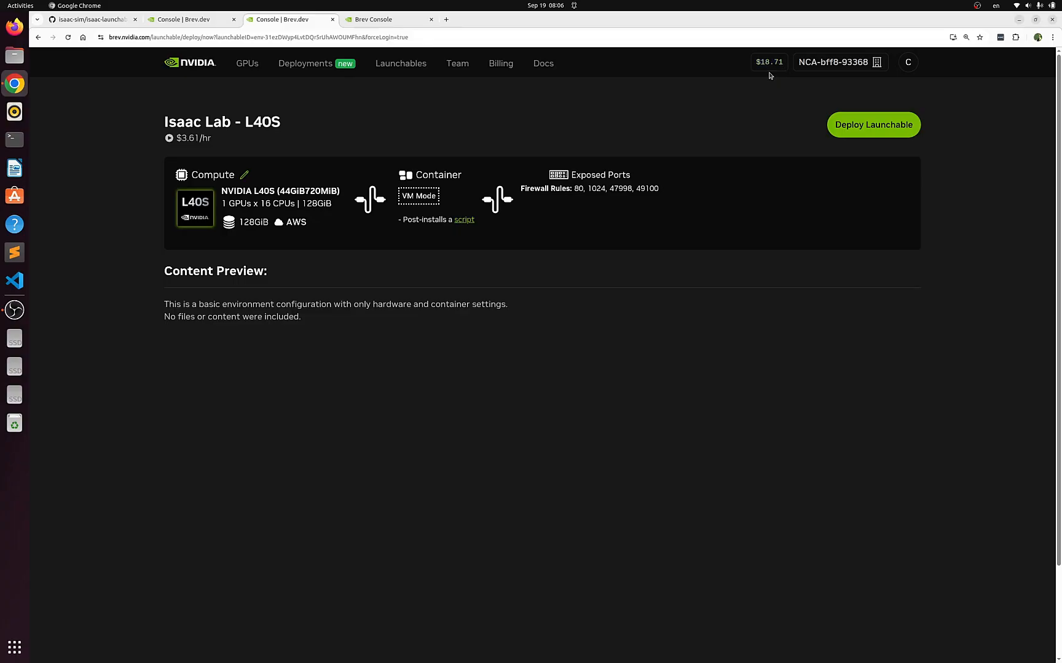
Deploy the Isaac Lab - L40S launchable and open its instance page
click(848, 128)
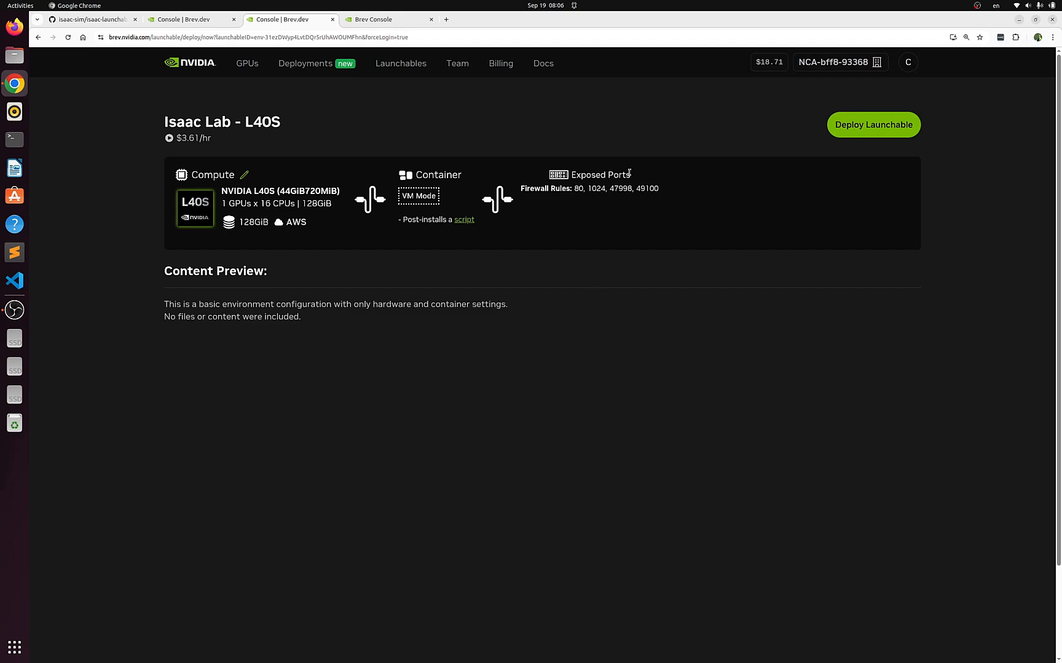
click(875, 127)
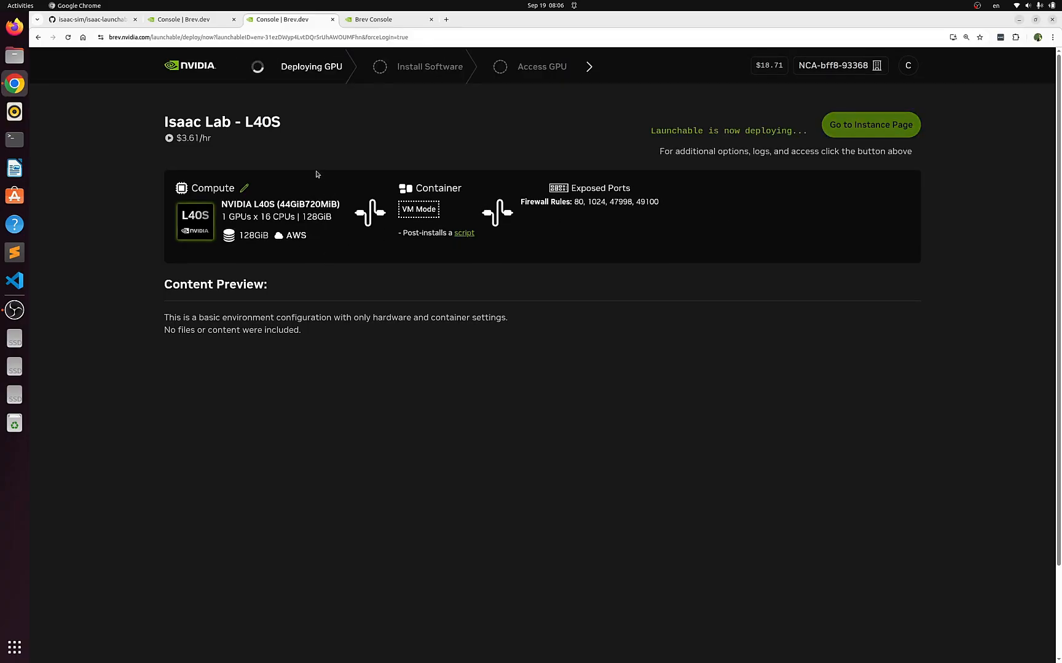
click(863, 134)
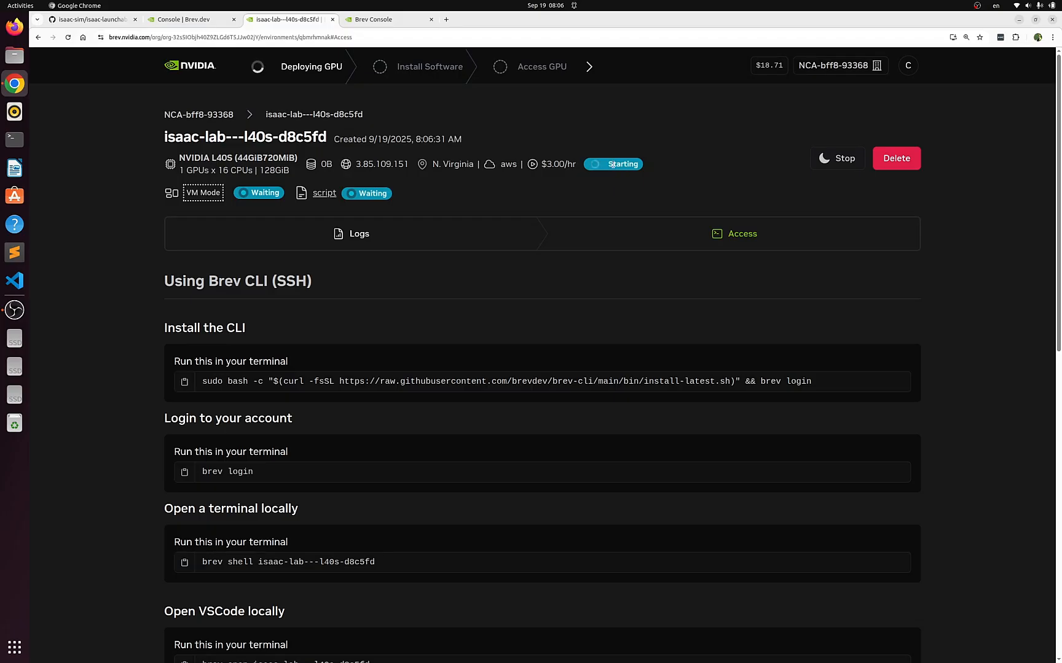
Return to the GitHub README and review the detailed guides and the Creating Your Own Launchable section
mouse_move(550, 171)
click(83, 23)
scroll(304, 387, down, 10)
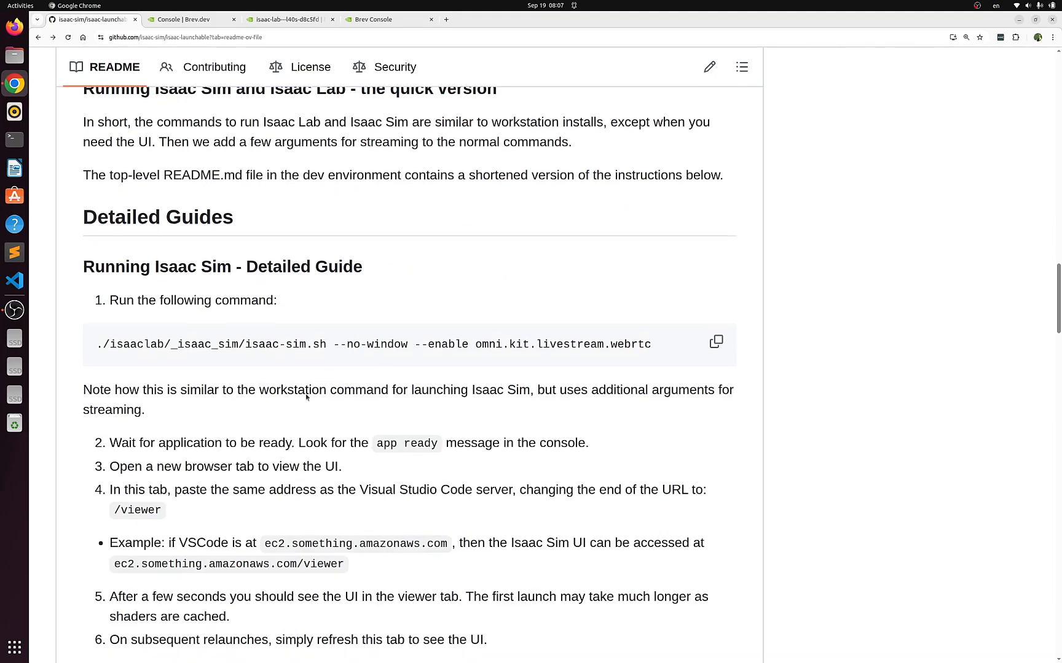
scroll(304, 388, down, 15)
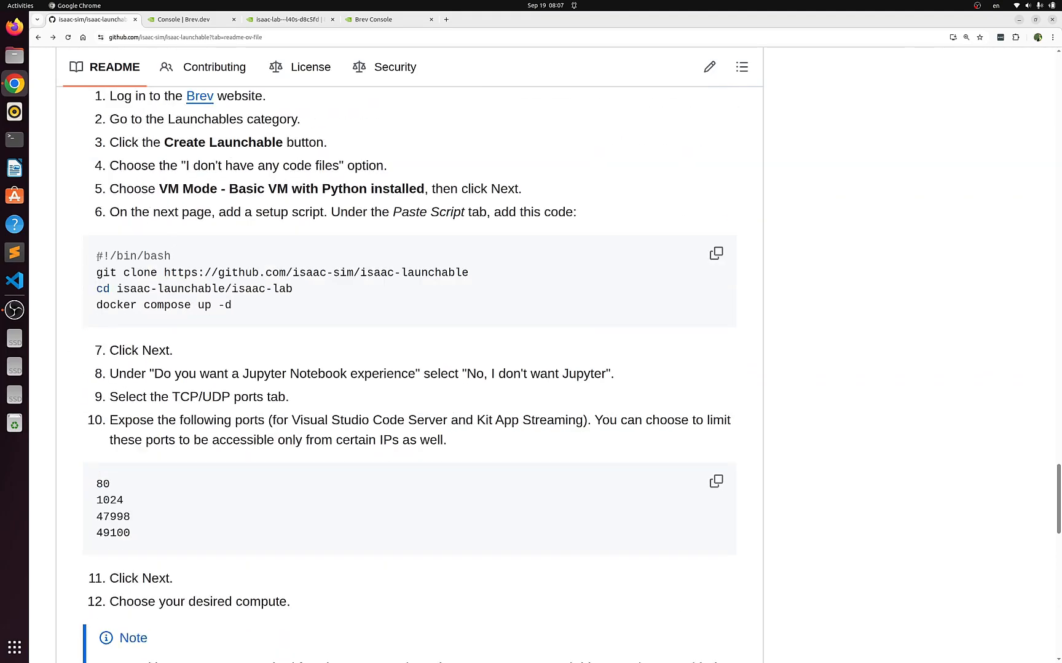
scroll(125, 286, up, 3)
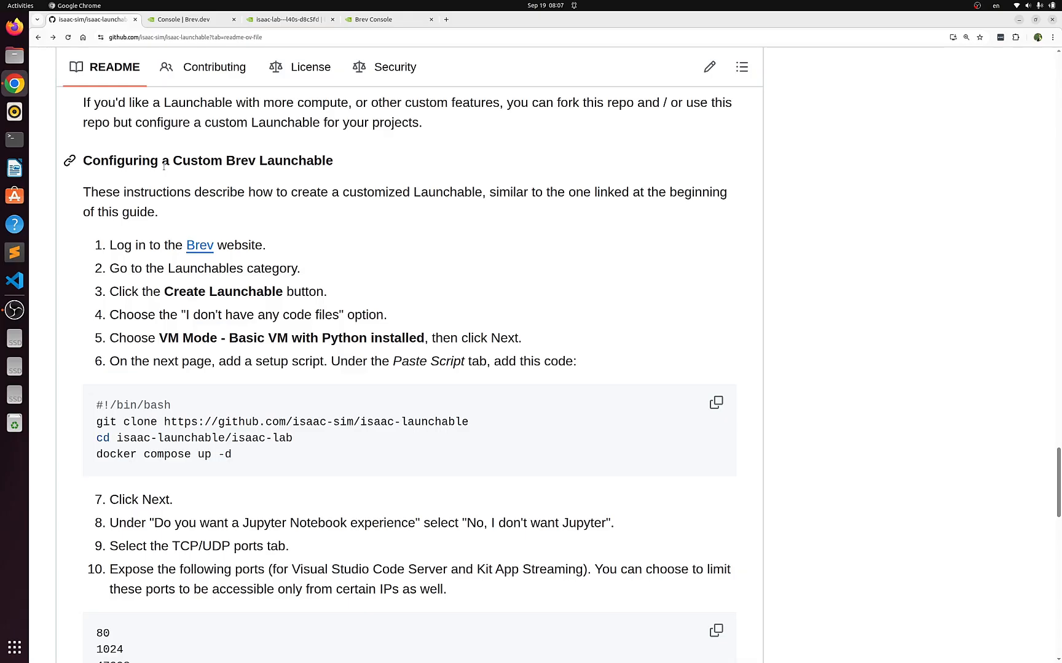
scroll(164, 166, up, 3)
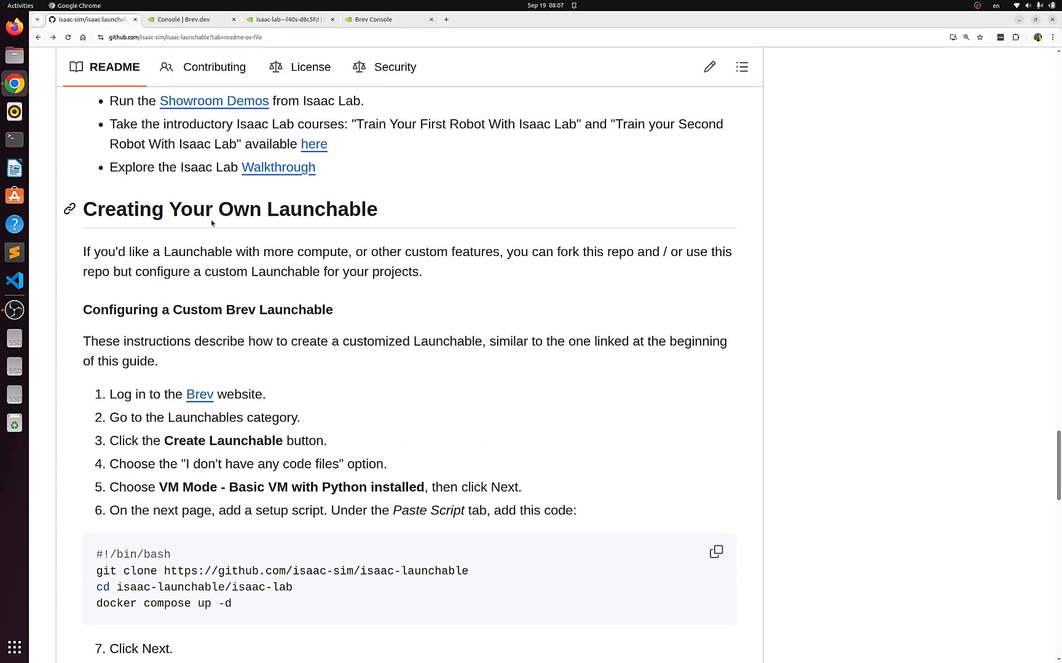
scroll(211, 223, down, 1)
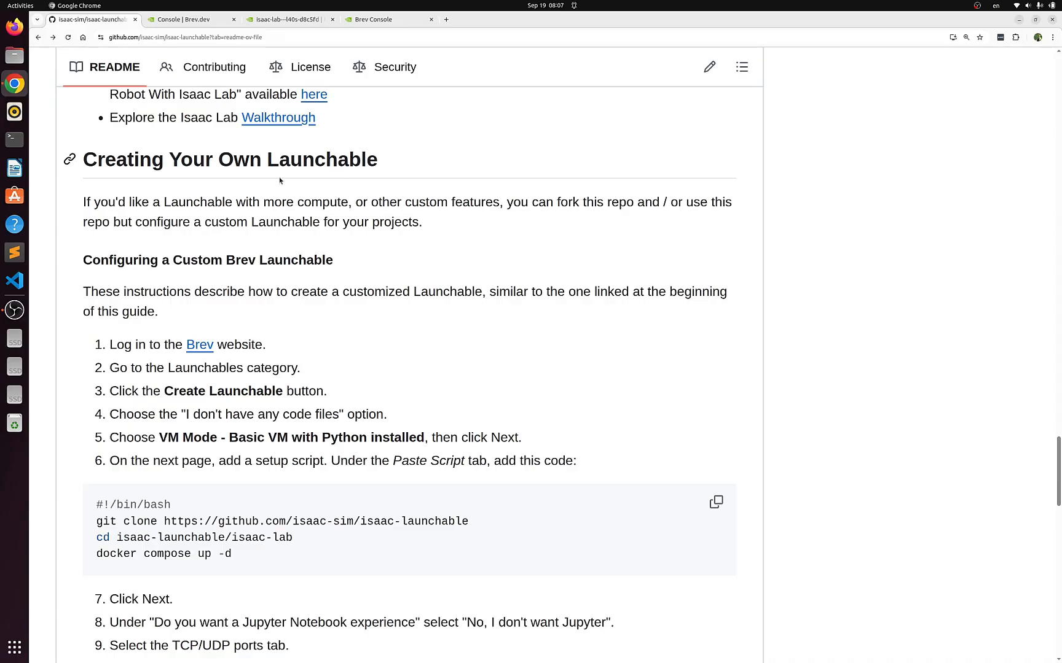
Open Brev's Launchables page and expand the configuration of the first S1S2-IsaacSim launchable to inspect its compute and ports
click(192, 21)
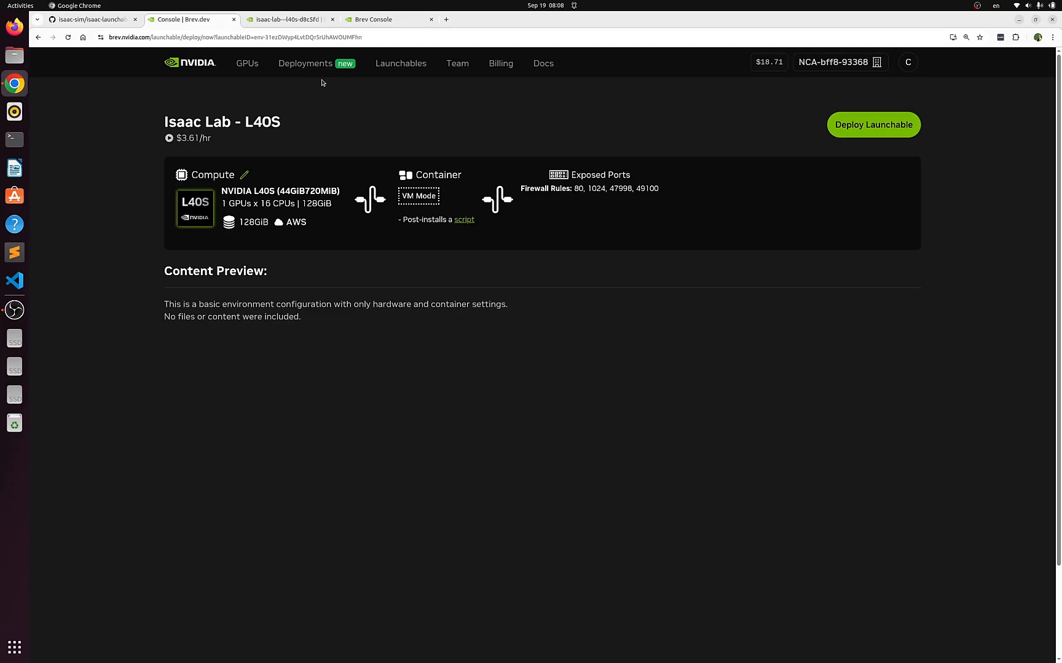
click(401, 65)
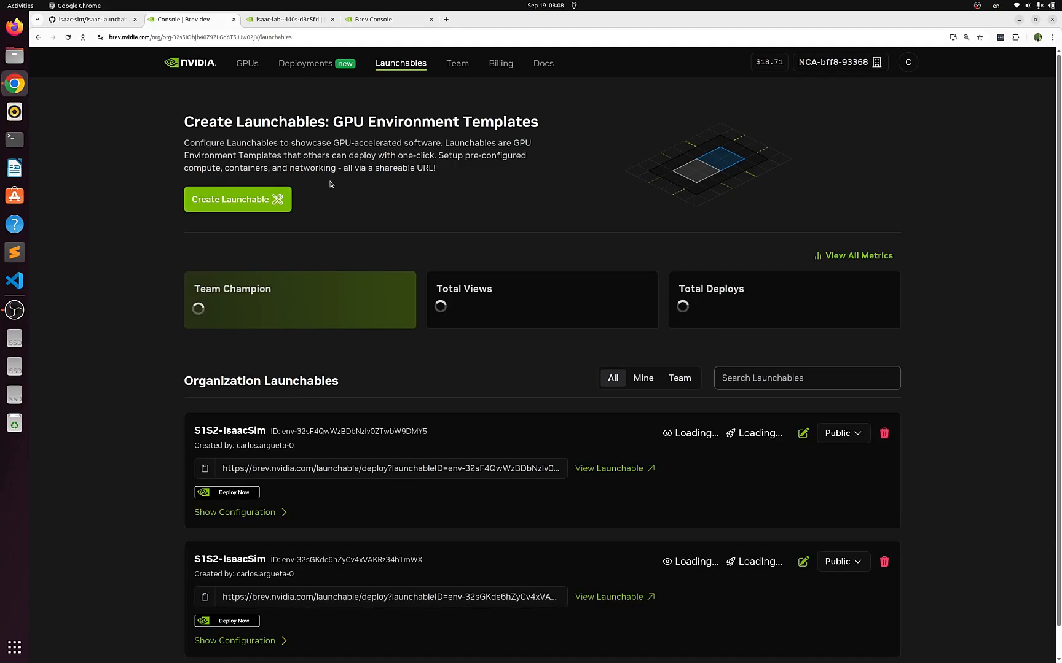
scroll(400, 426, down, 1)
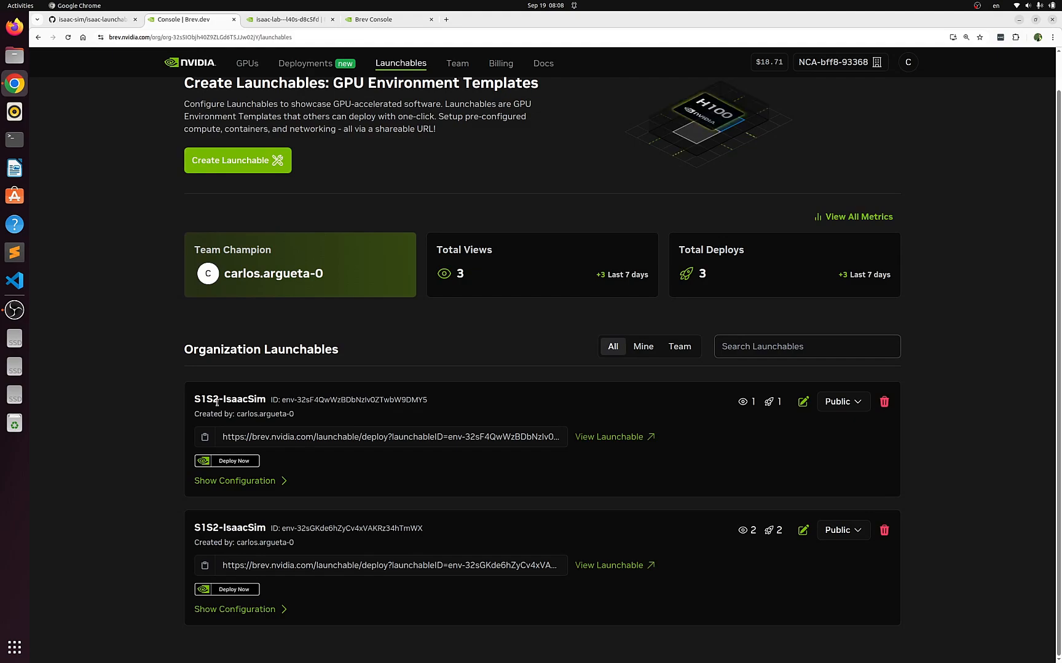
click(248, 485)
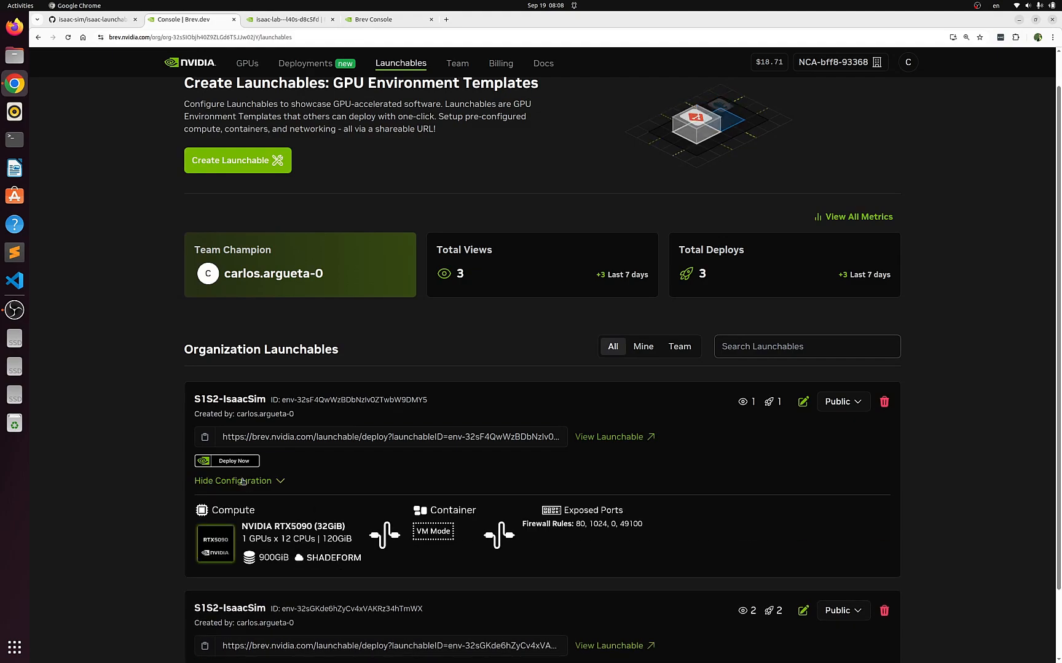
scroll(550, 480, down, 1)
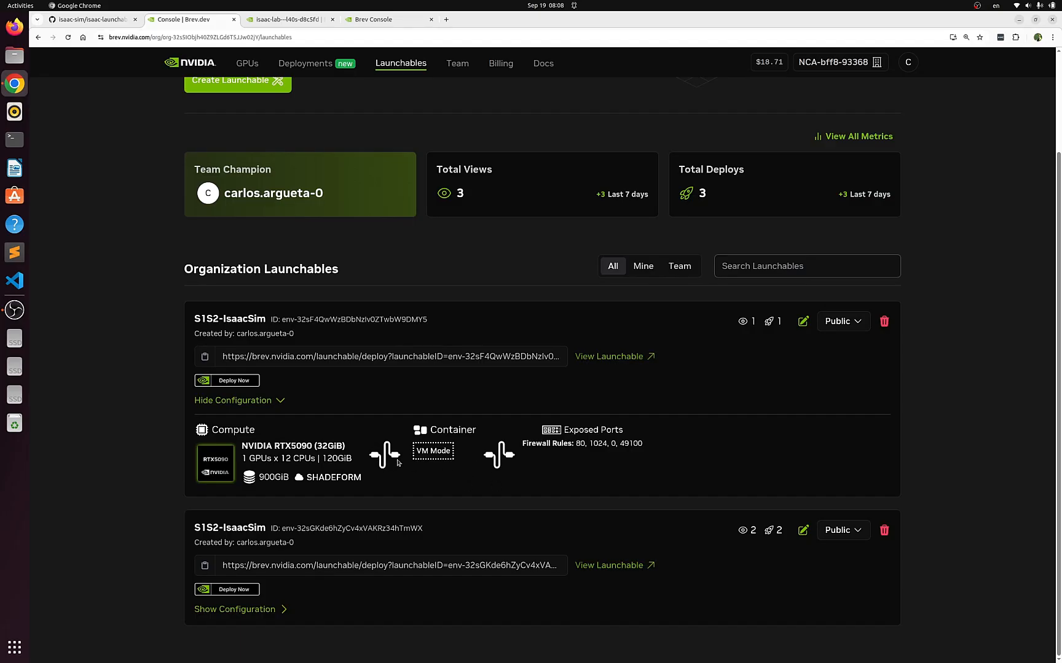
Review the README's custom Brev Launchable instructions, from the setup script and exposed ports to the compute compatibility notes
click(100, 22)
scroll(139, 407, down, 3)
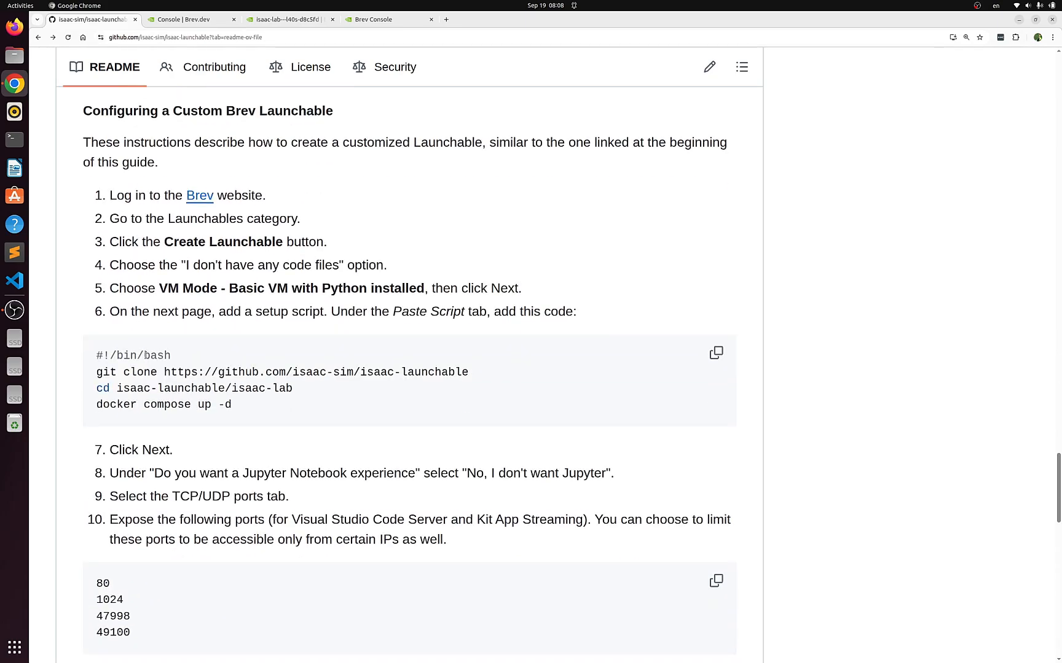
scroll(152, 355, up, 3)
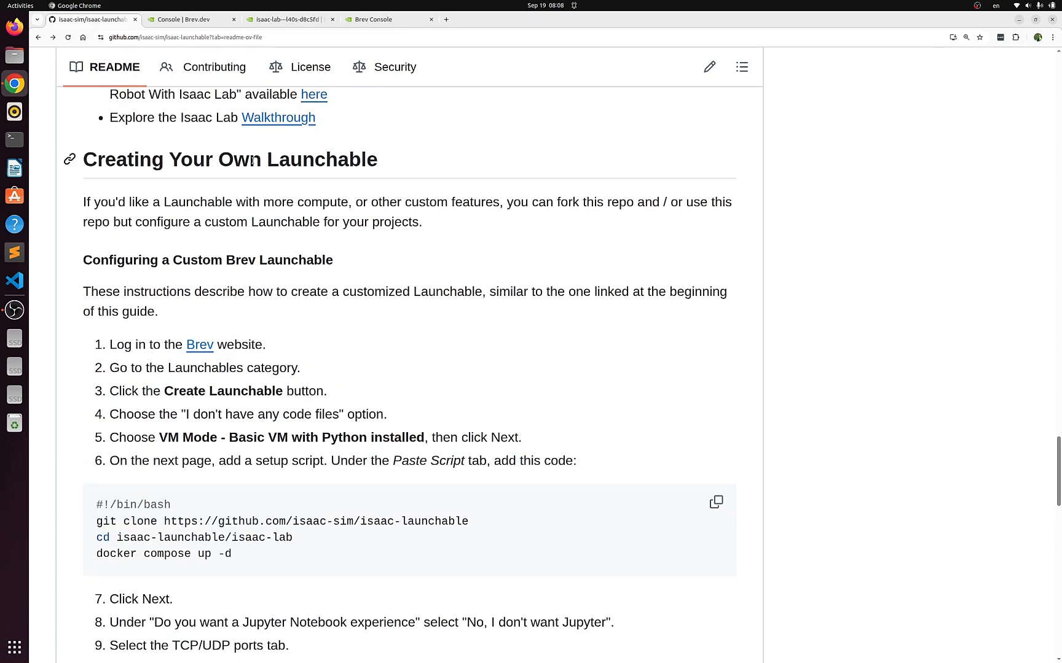
scroll(235, 370, down, 9)
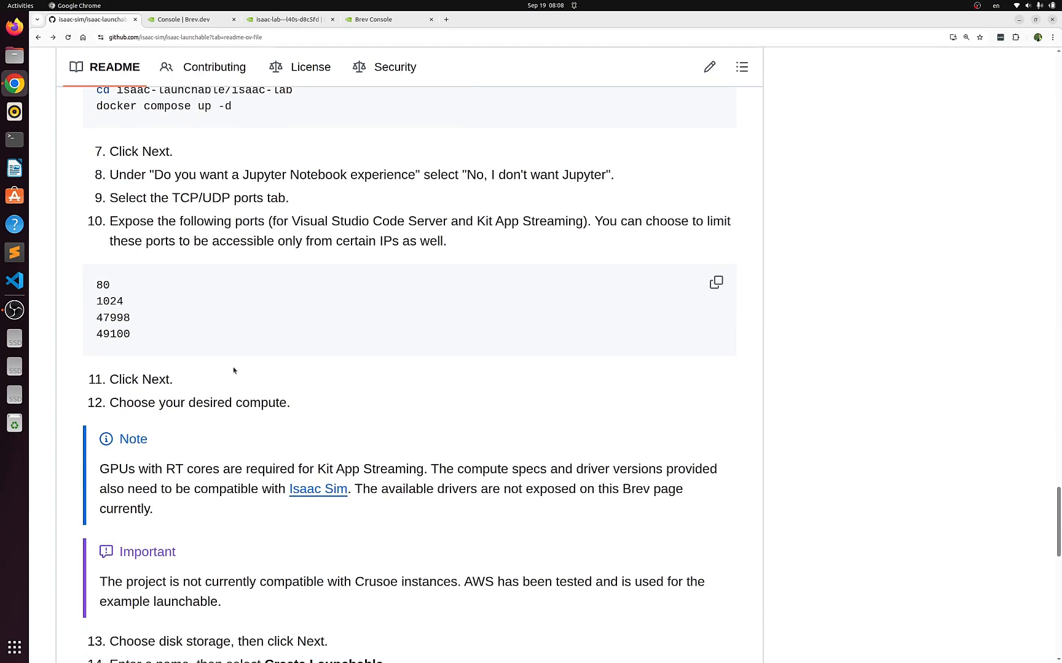
scroll(233, 367, down, 5)
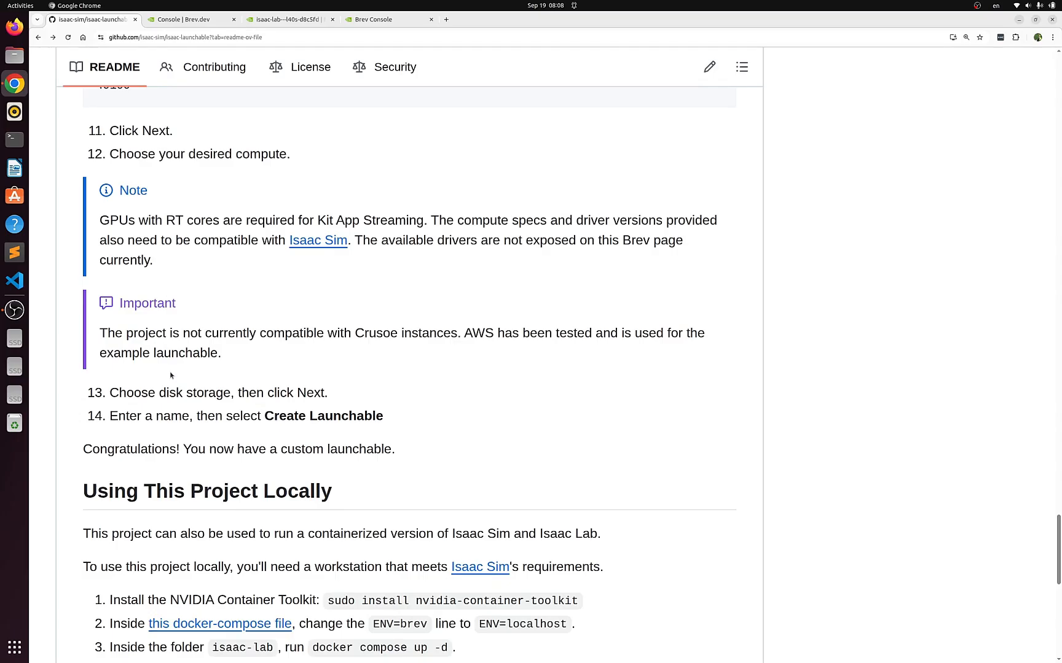
Review the README's compute notes and exposed ports, and highlight the bash setup script for a custom launchable
scroll(346, 416, up, 7)
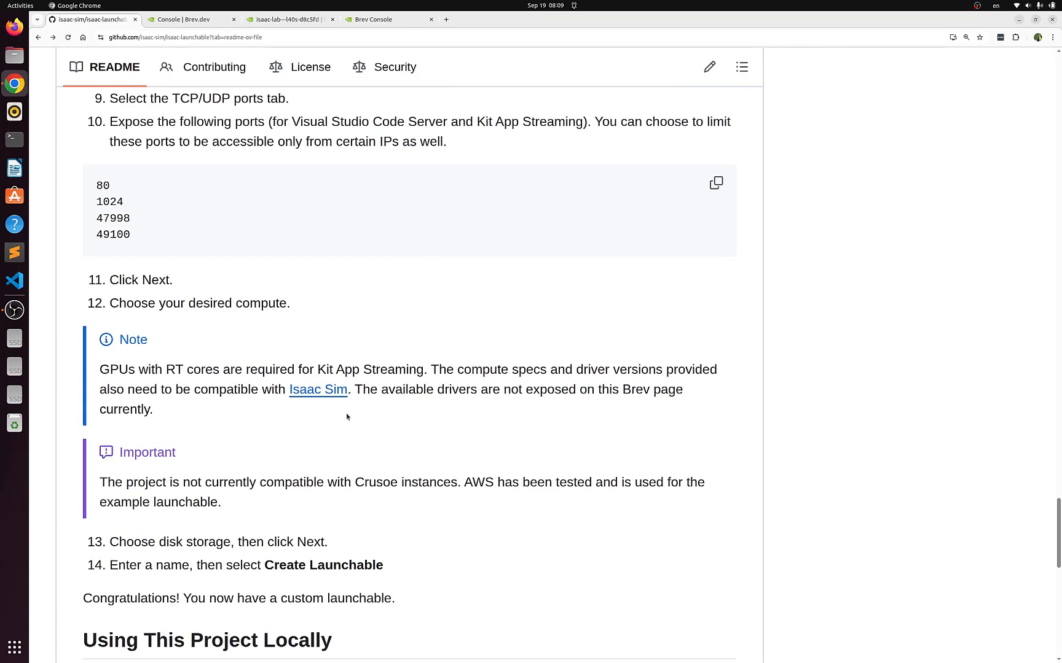
scroll(346, 417, up, 3)
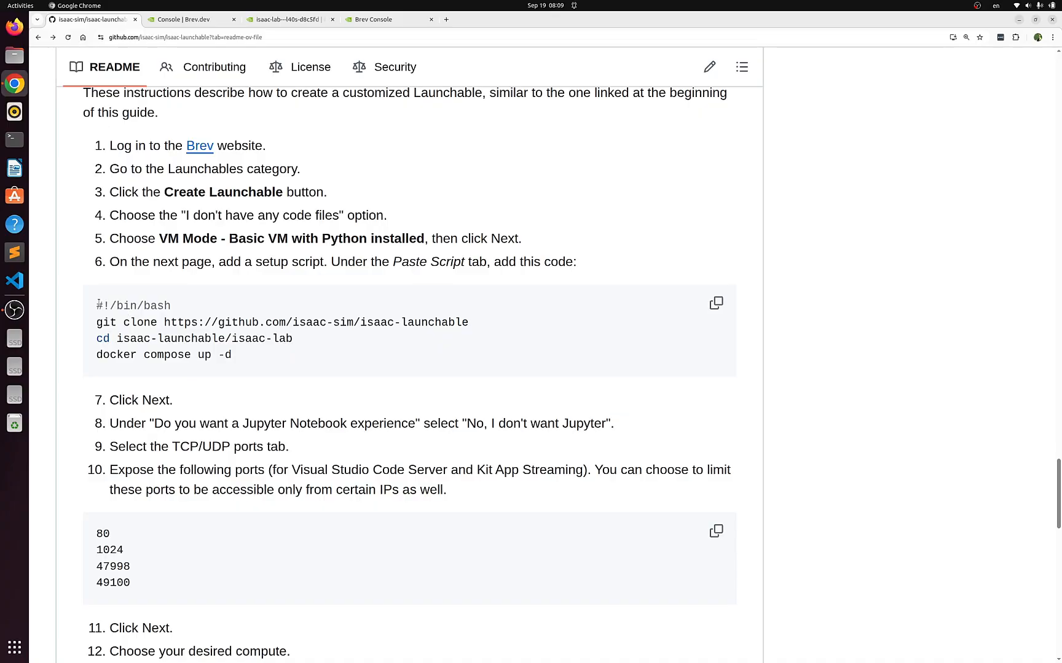
drag(99, 303, 202, 359)
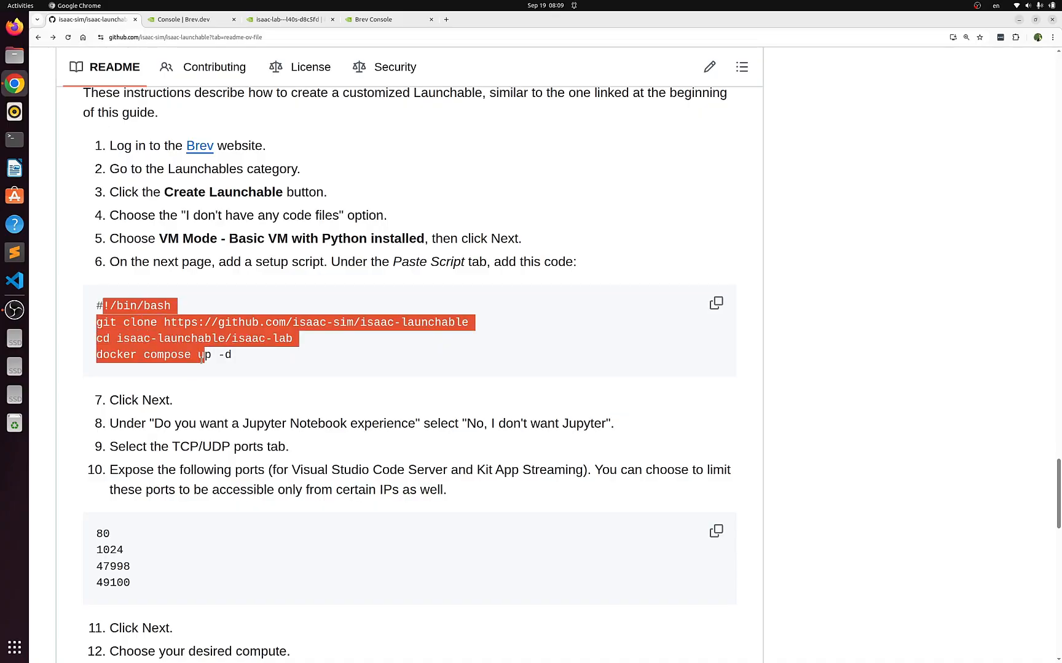
Check the isaac-lab---l40s-d8c5fd instance page, and review the Launchables page with its Create Launchable option
click(292, 23)
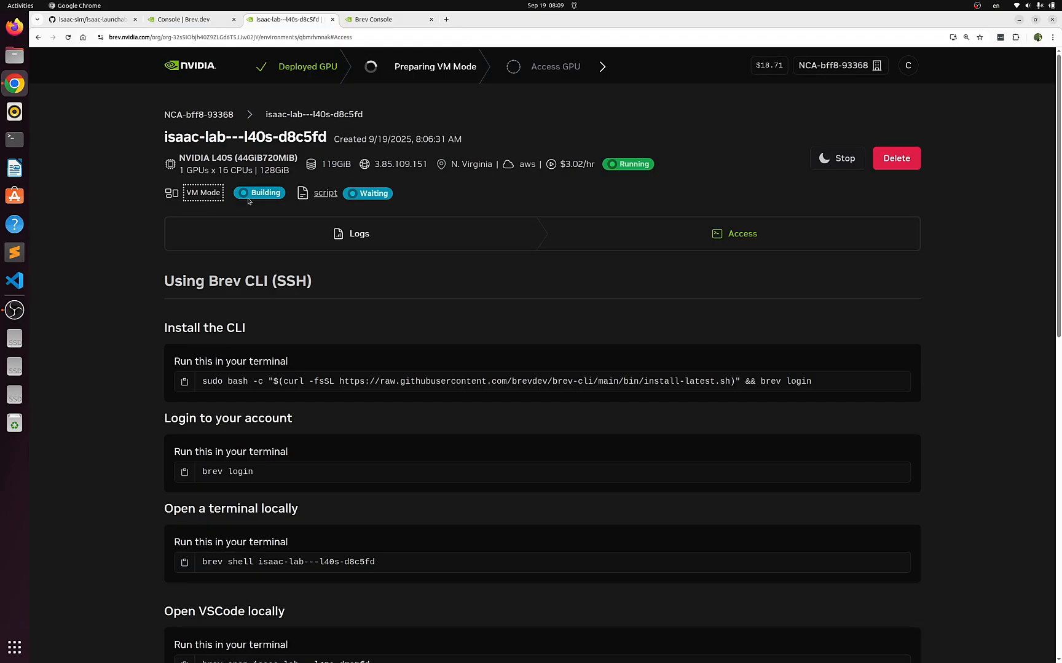
click(191, 20)
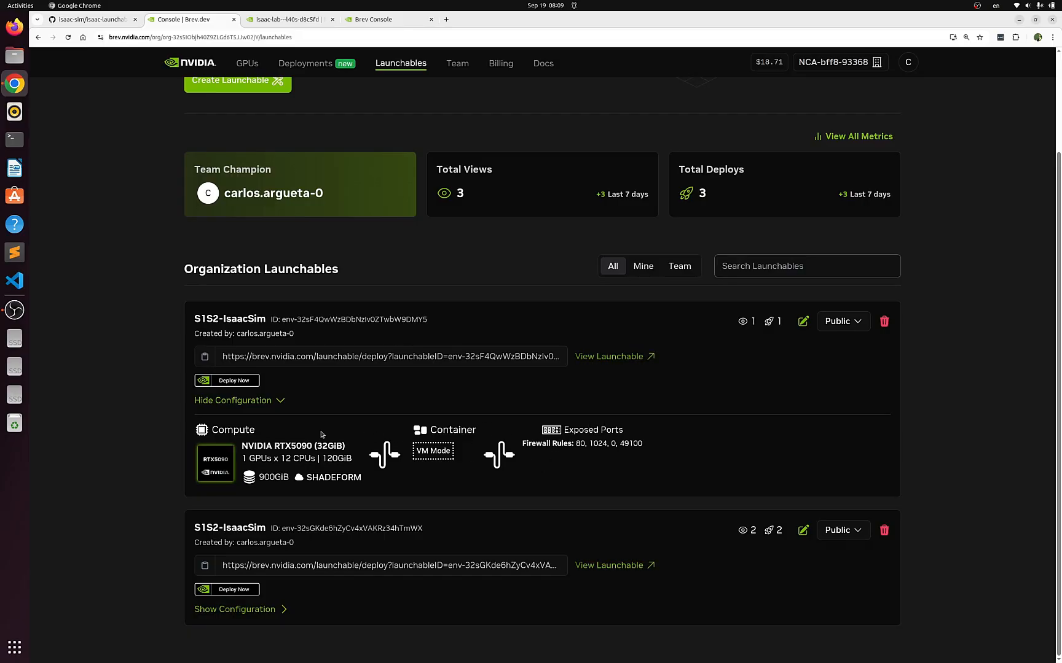
scroll(340, 436, up, 2)
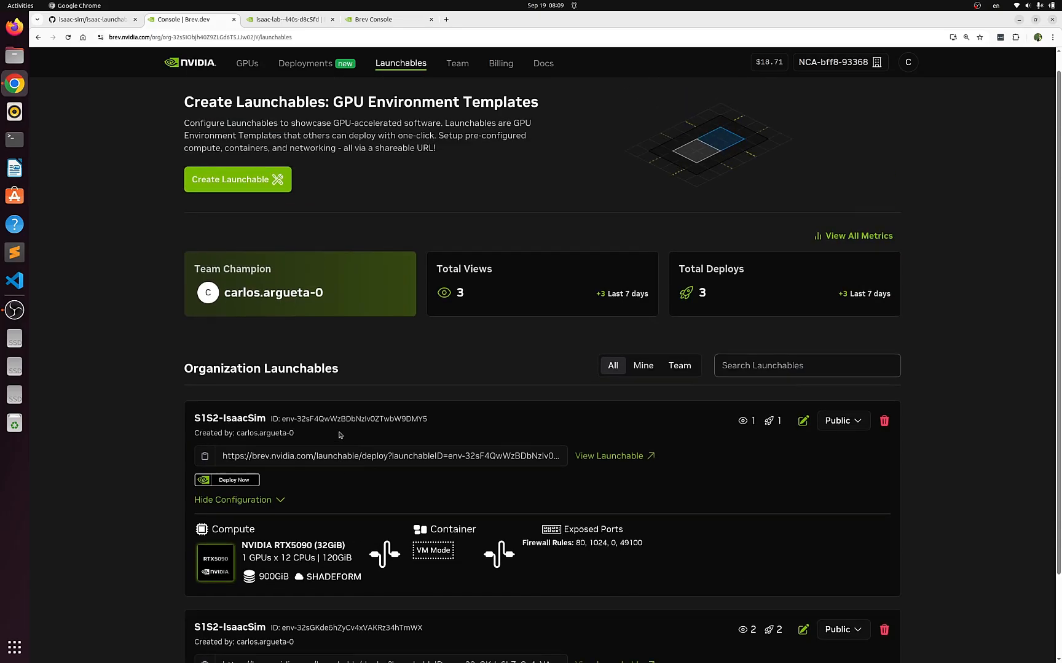
scroll(341, 436, up, 1)
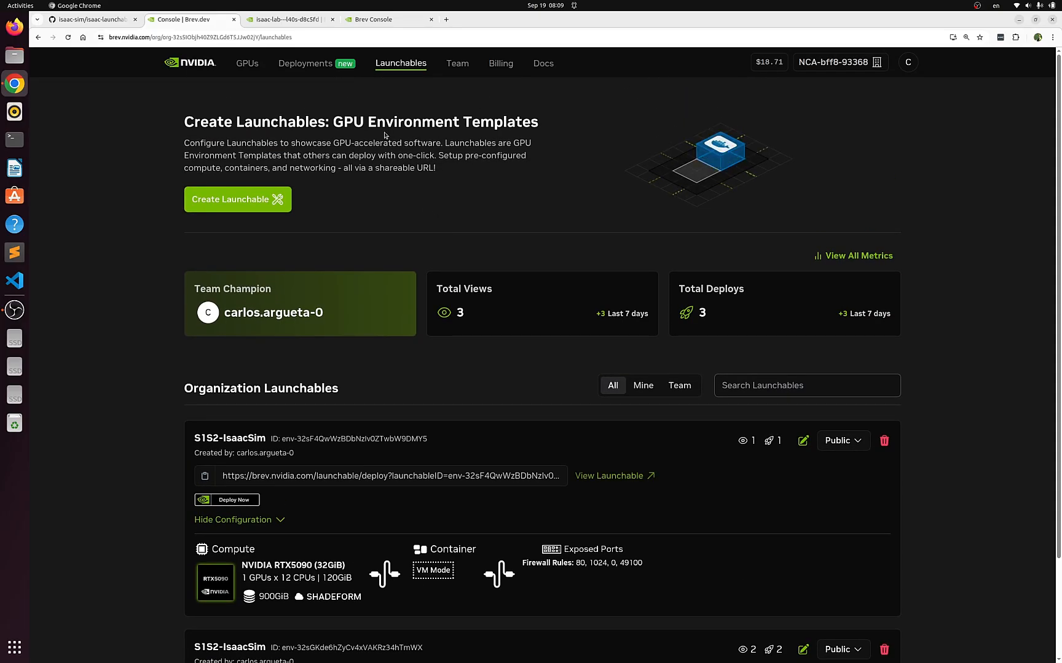
Review the isaac-lab---l40s-d8c5fd instance's CLI, secure link and port access options and check its deployment progress
click(306, 20)
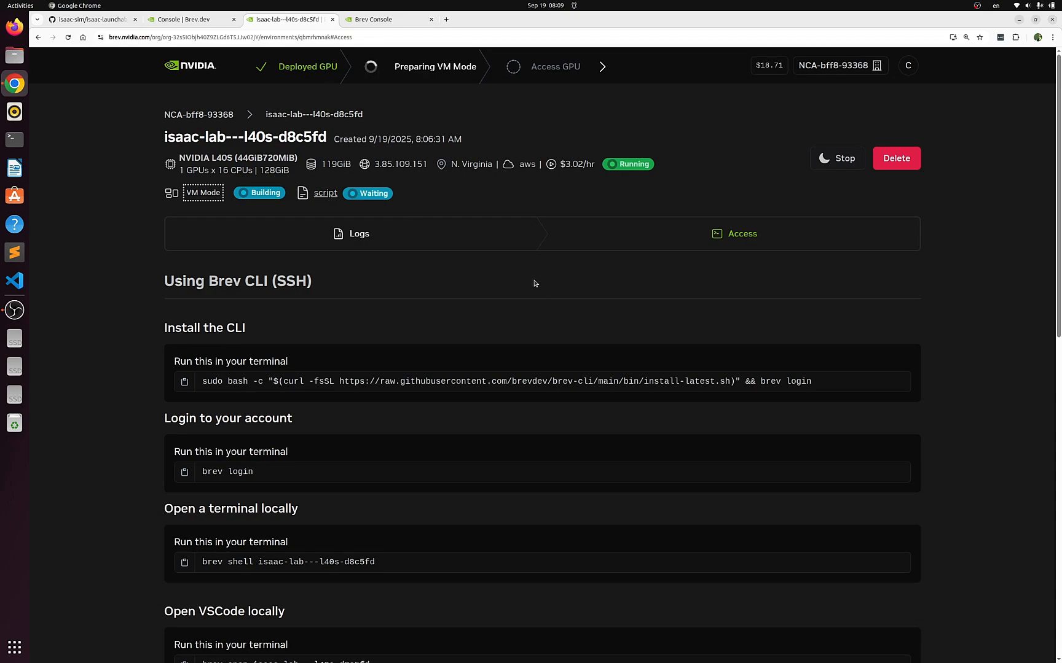
scroll(501, 289, down, 3)
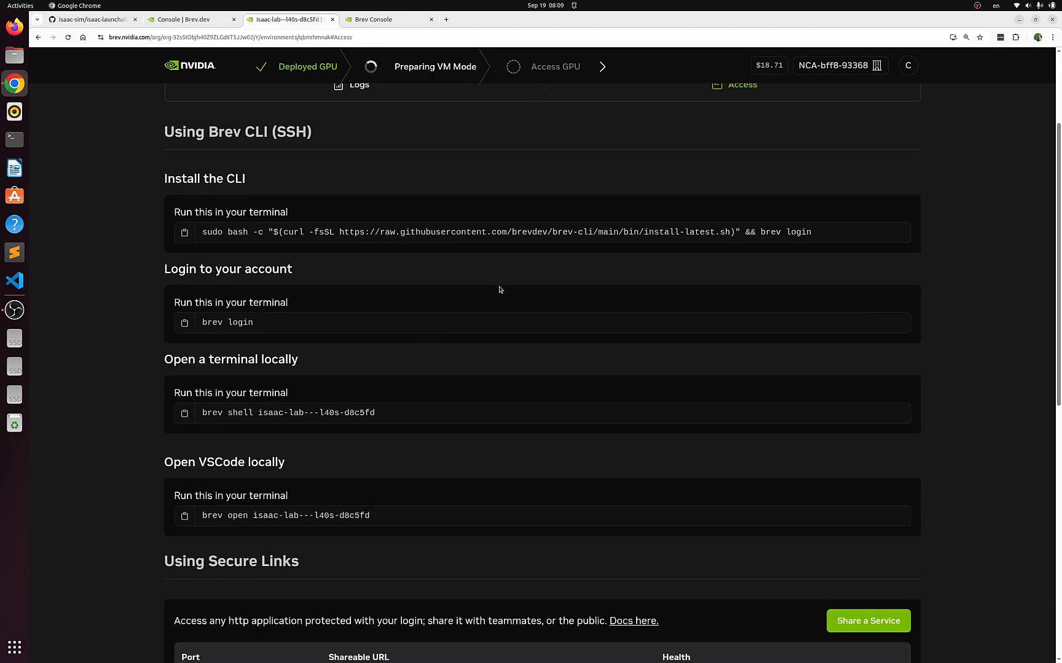
scroll(500, 289, down, 3)
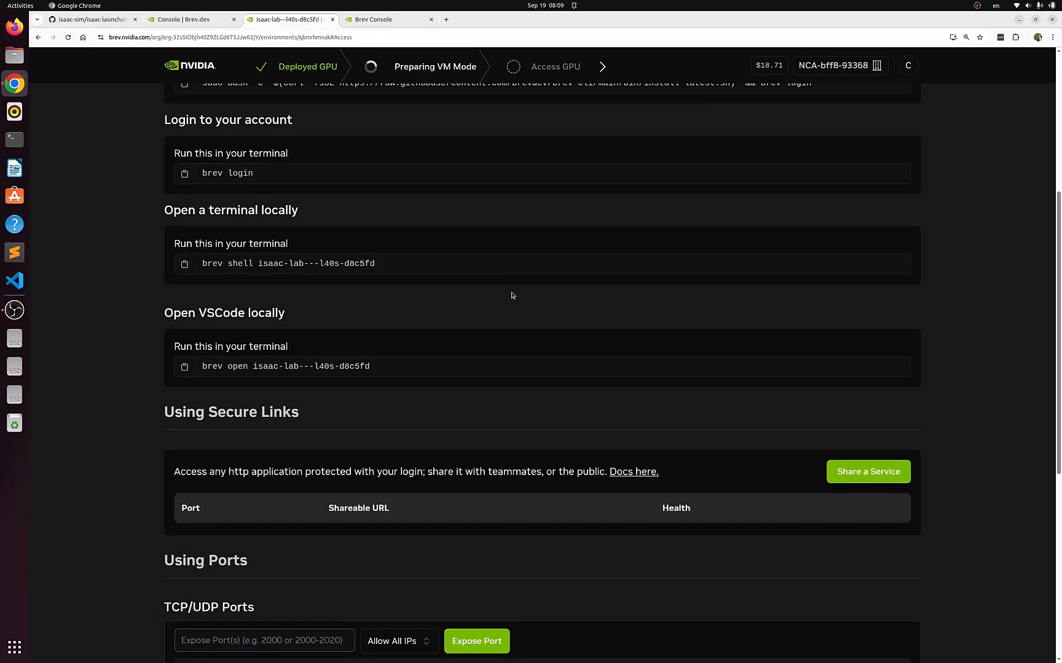
scroll(511, 295, up, 3)
scroll(511, 295, up, 3)
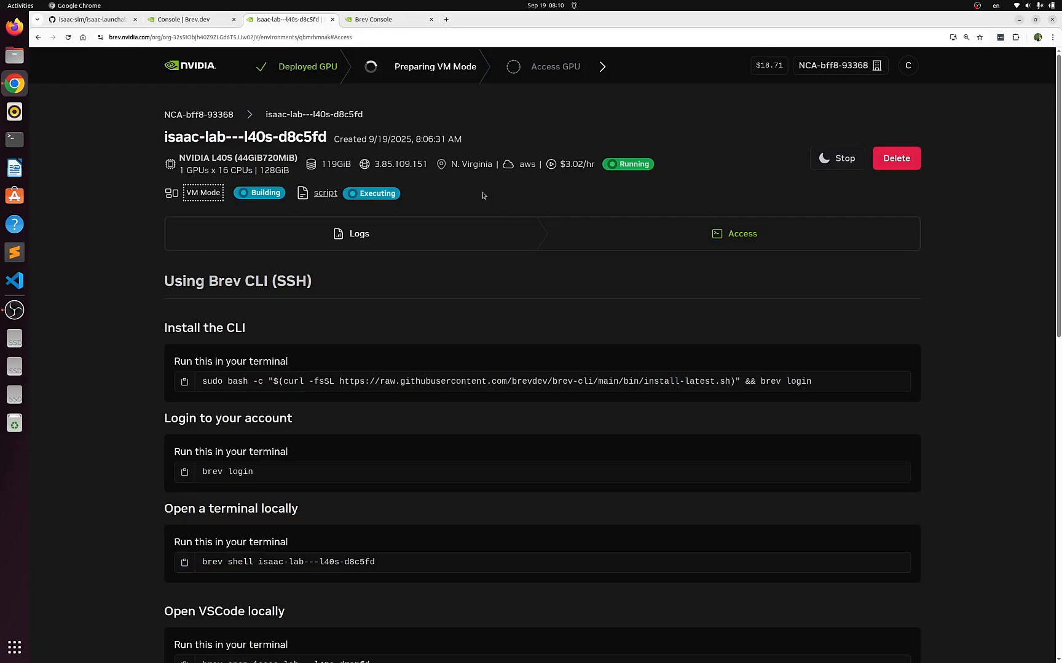
mouse_move(403, 62)
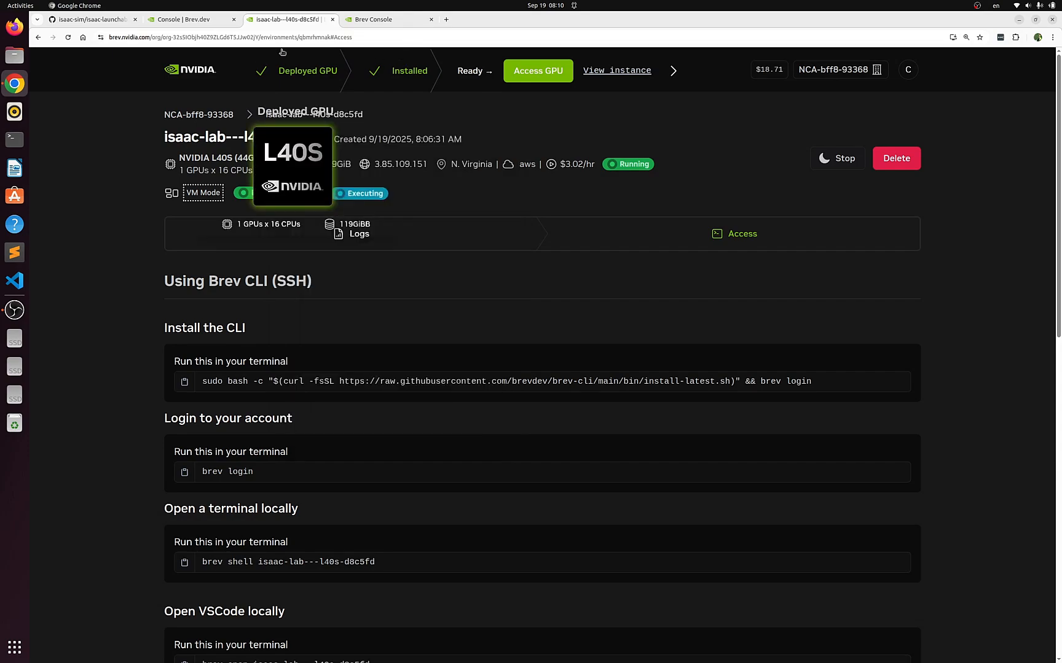
Sign in to the Brev console with the account's email address
click(369, 19)
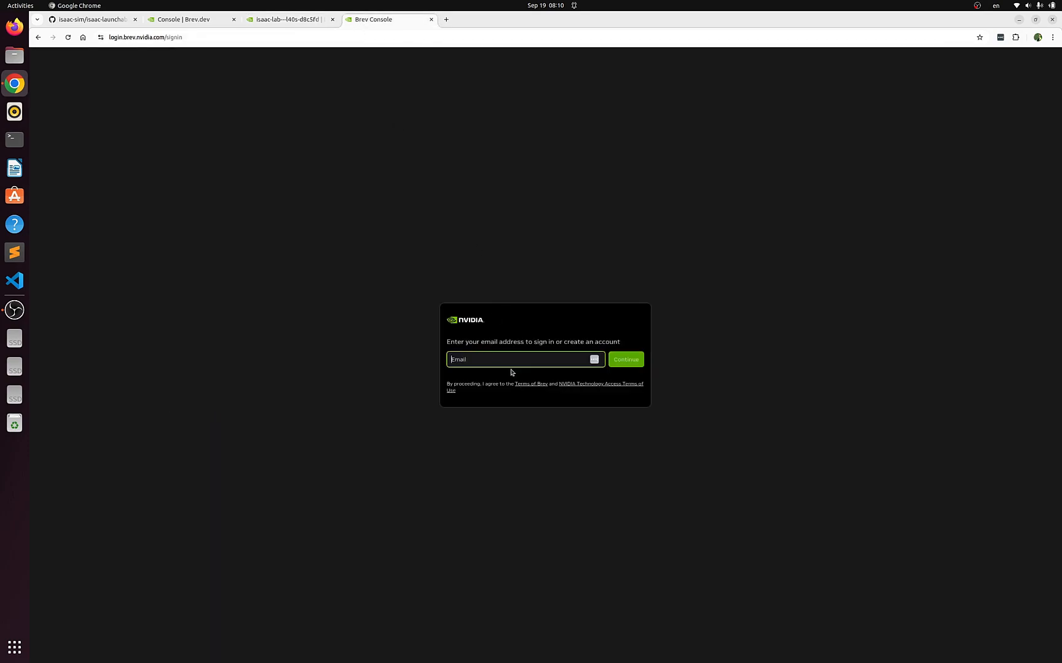
text(carc)
click(479, 354)
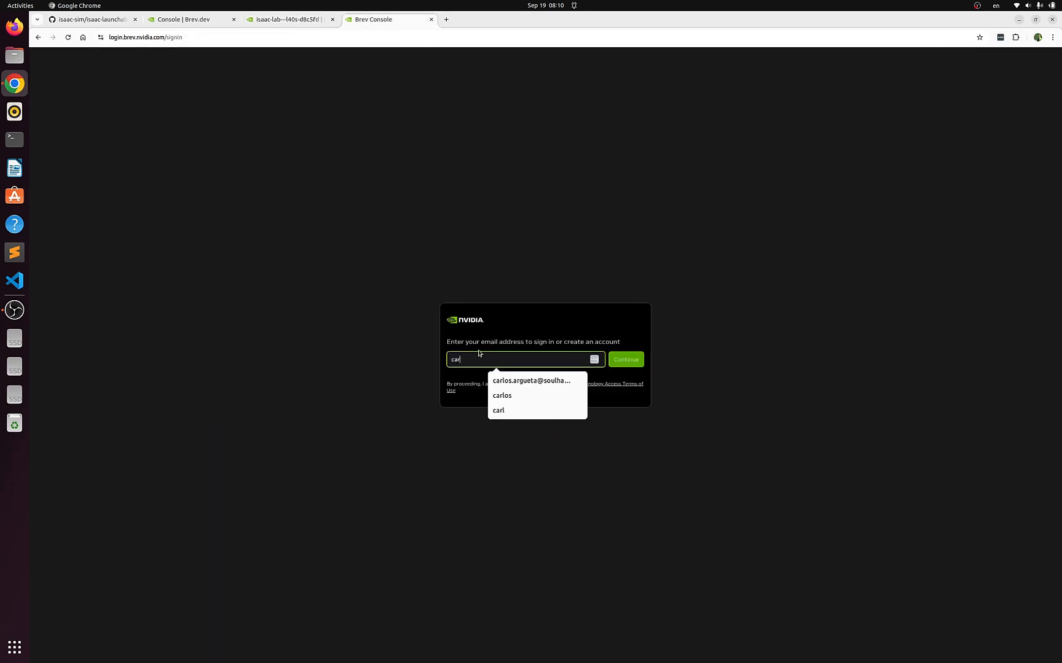
click(558, 384)
click(639, 366)
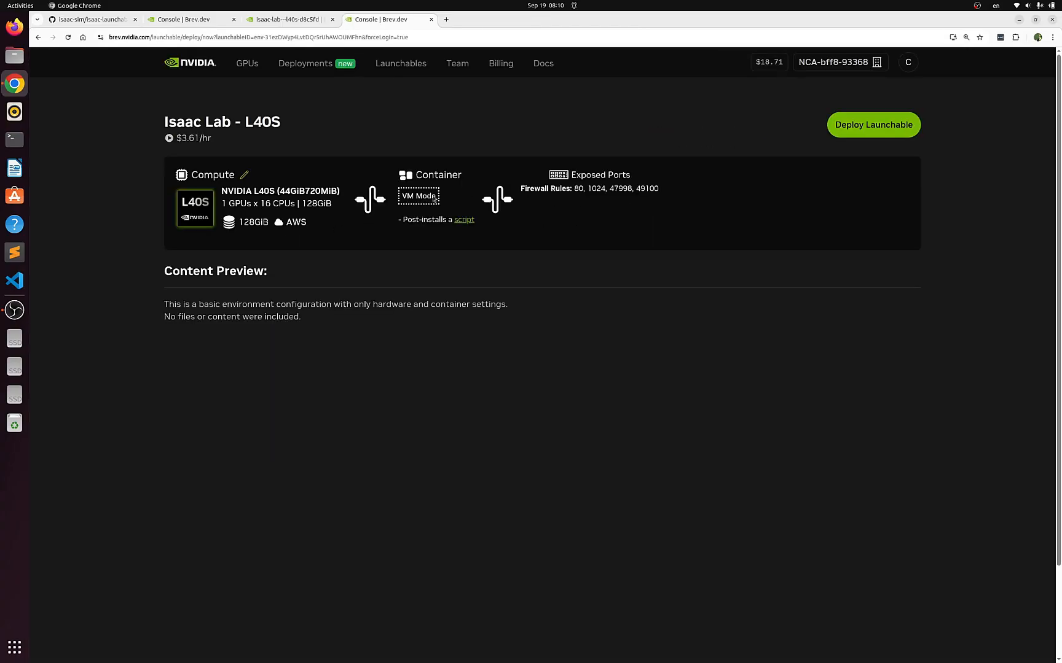
Open the stopped isaac-lab---l40s-2bbb1f instance from the GPU instances list and start it
click(241, 67)
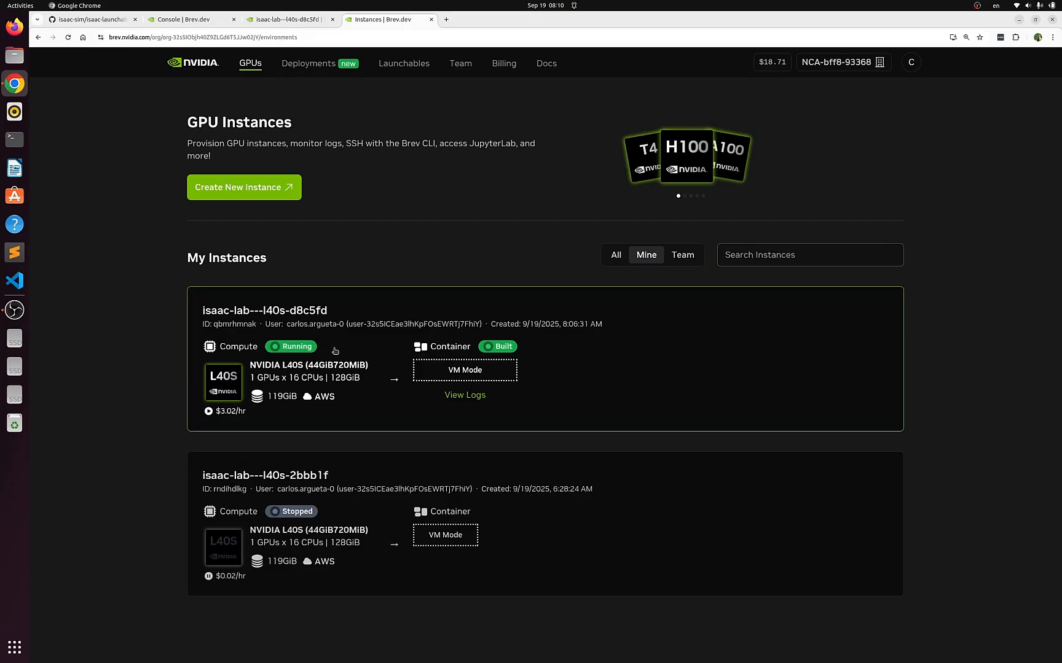
click(379, 492)
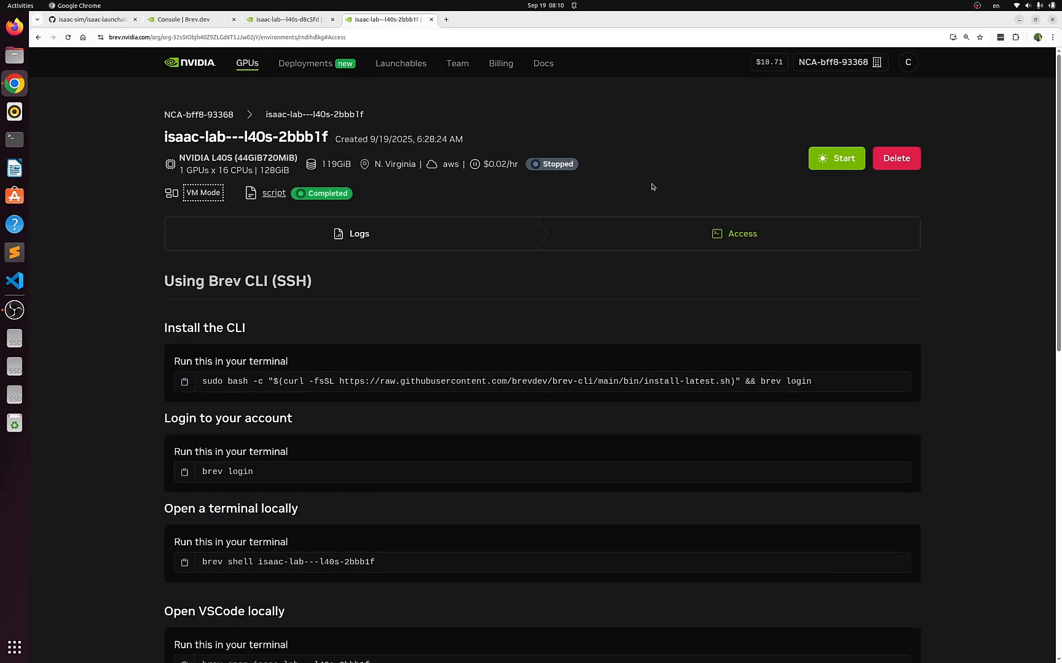
click(839, 160)
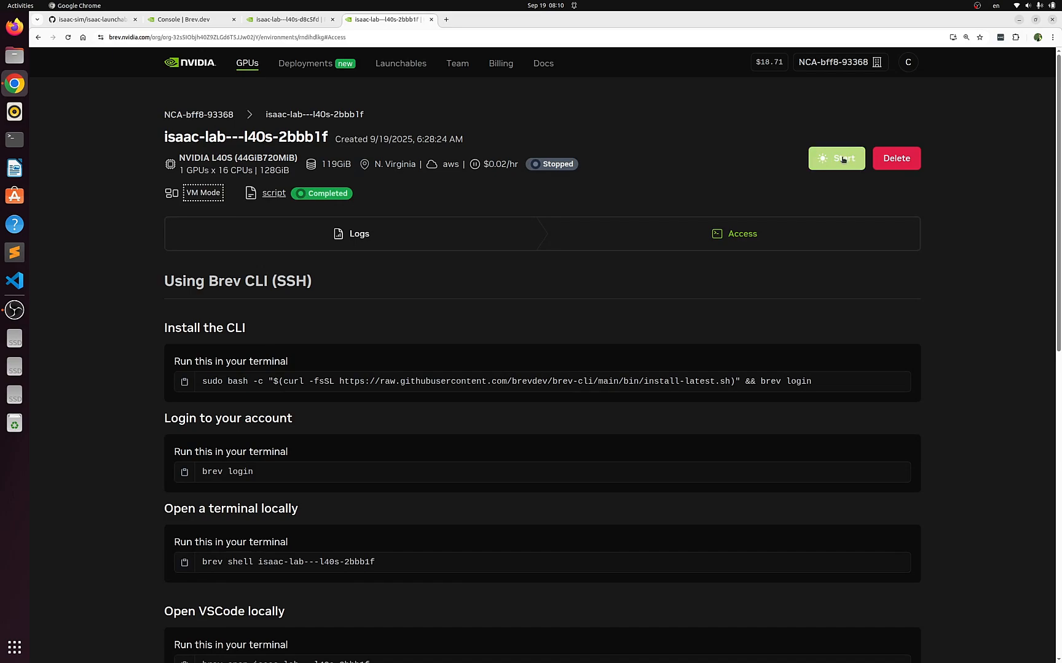
Delete the isaac-lab---l40s-d8c5fd instance
click(307, 20)
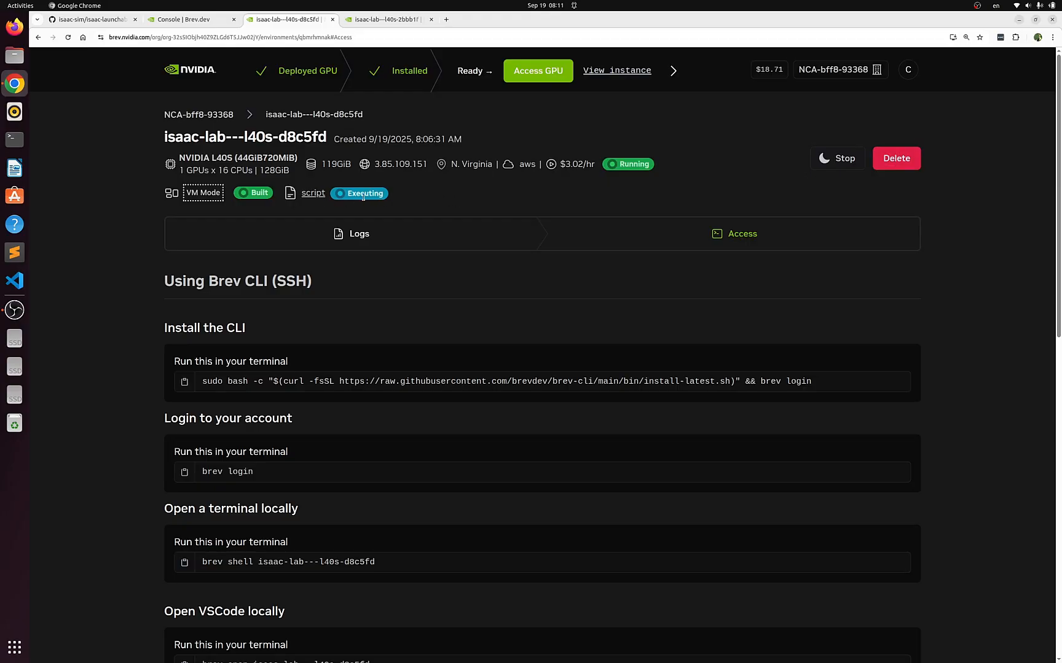
click(897, 159)
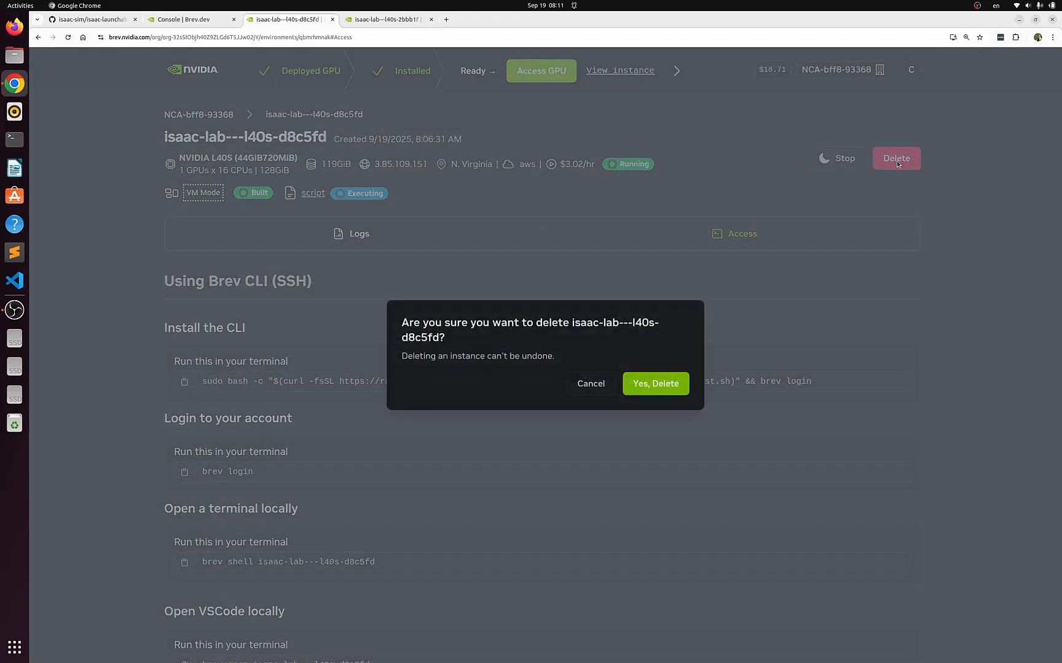
click(661, 385)
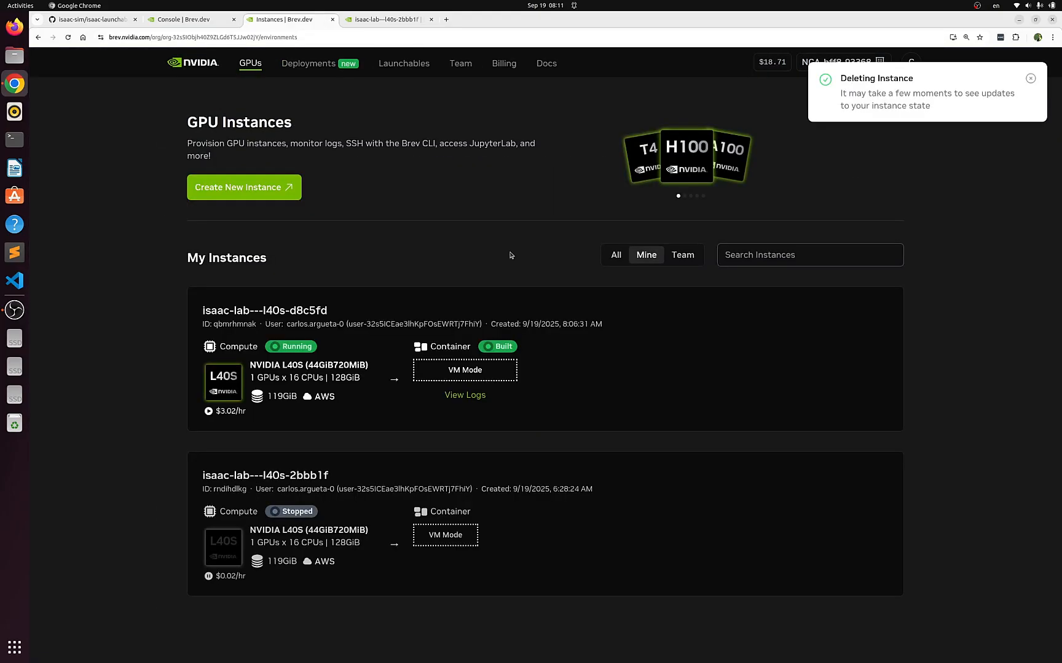
Return to the isaac-lab---l40s-2bbb1f instance and open its exposed TCP/UDP port 80 link
click(387, 20)
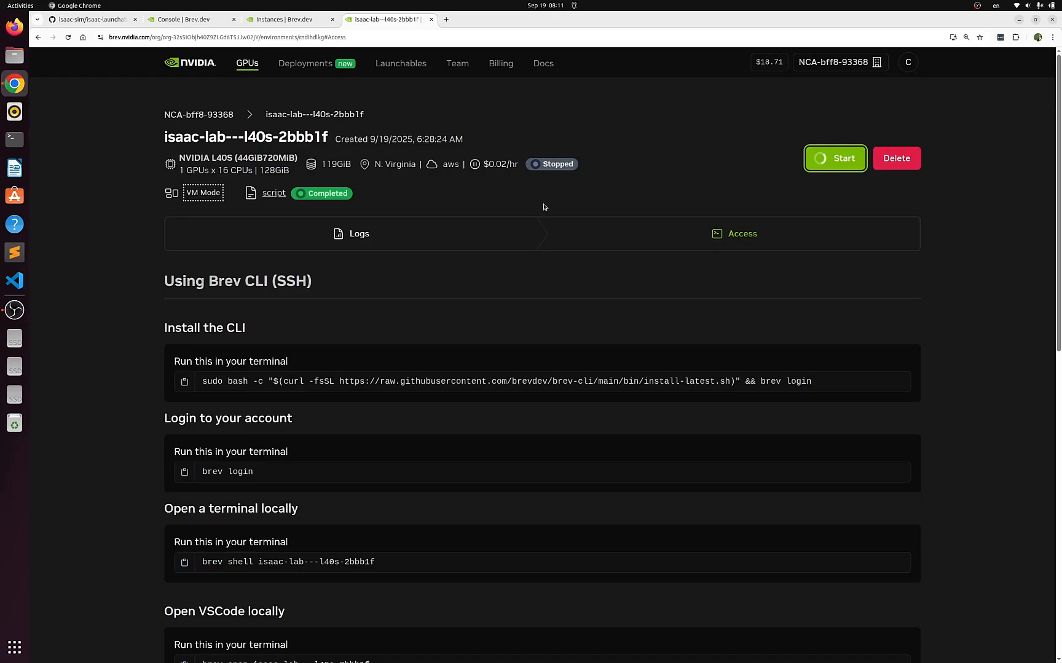
scroll(544, 207, down, 5)
scroll(509, 213, up, 5)
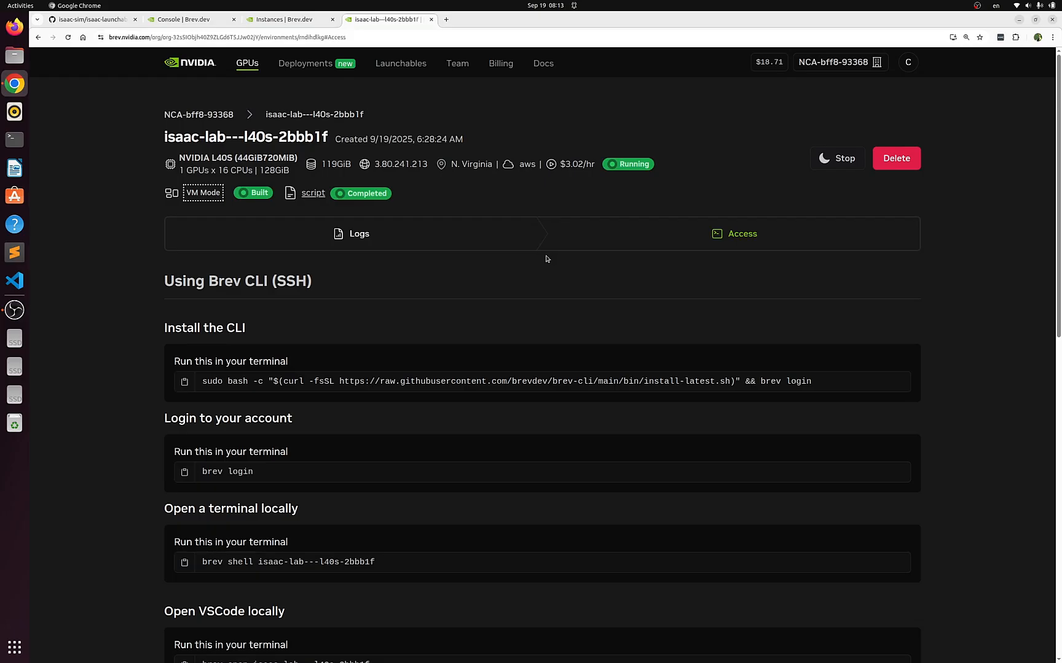
scroll(432, 367, down, 7)
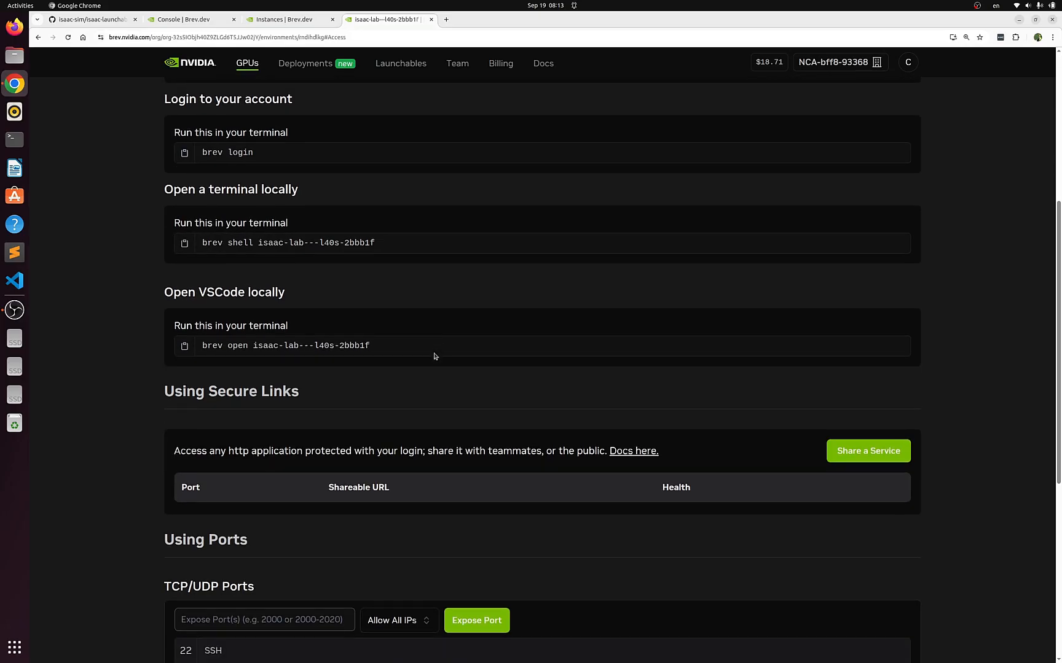
scroll(435, 356, down, 3)
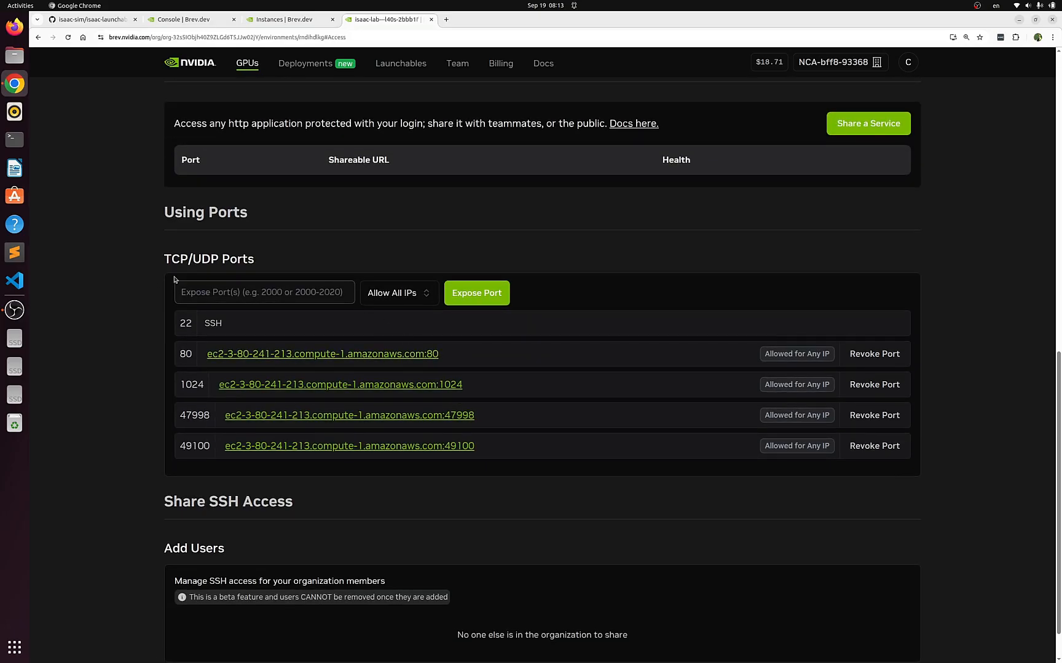
scroll(289, 282, down, 1)
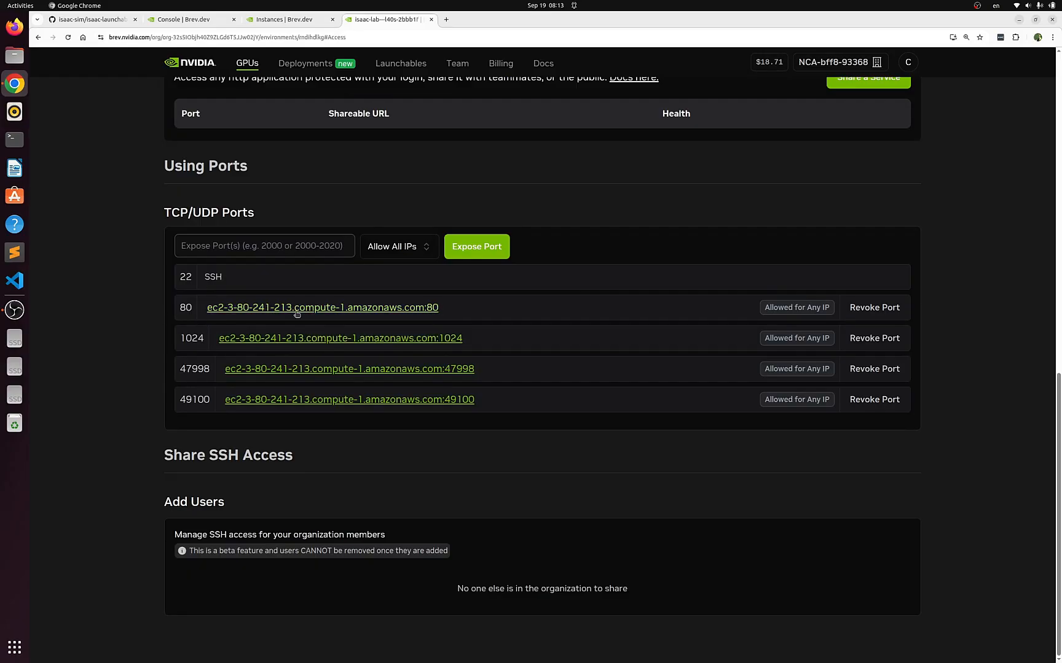
click(395, 309)
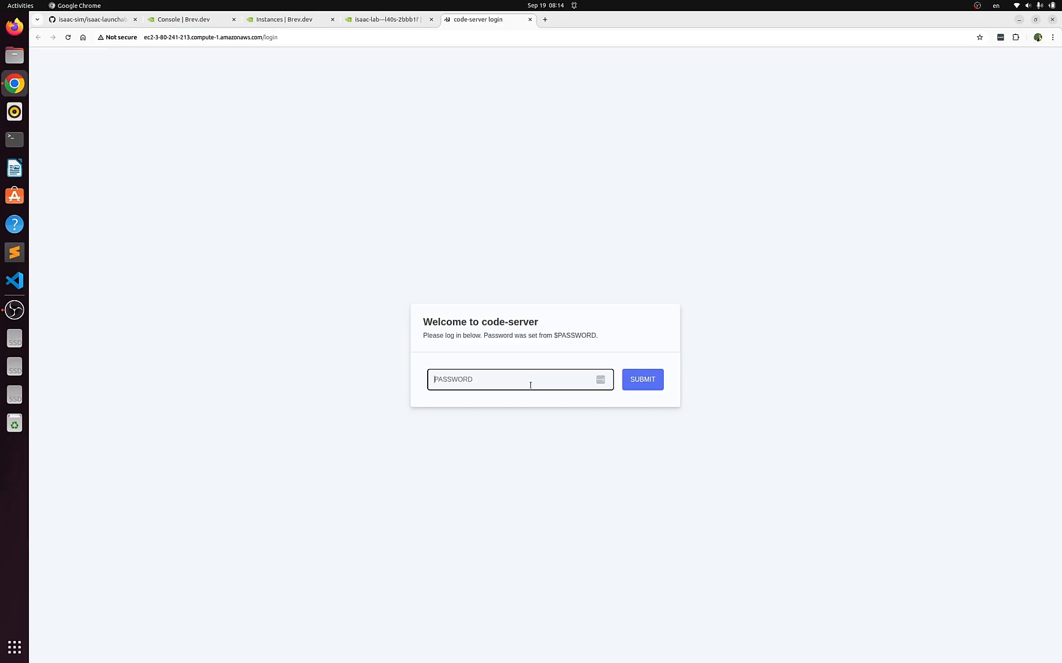
Log in to code-server with the access password and decline saving it in the browser
text(•••••••)
click(649, 386)
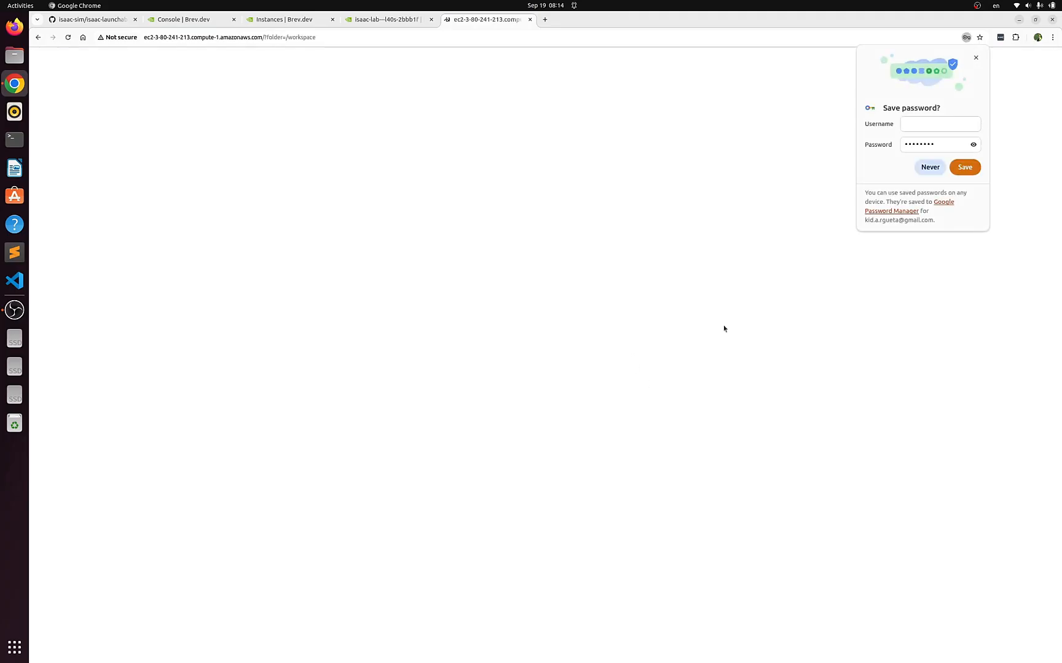
click(929, 167)
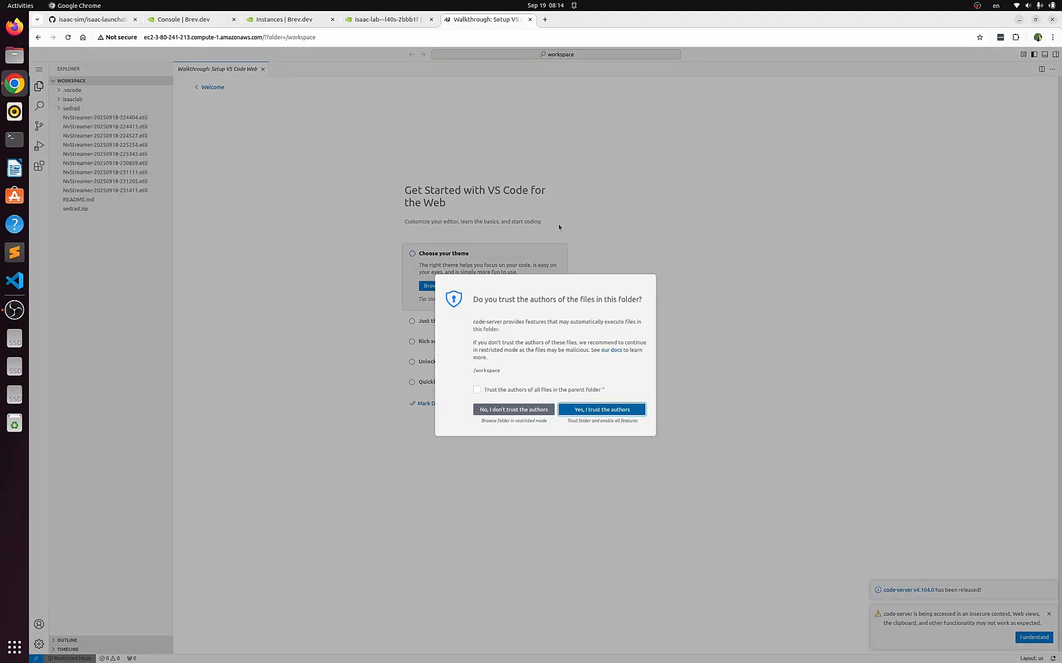
Trust the authors of the /workspace folder and acknowledge the insecure-context notice
click(618, 410)
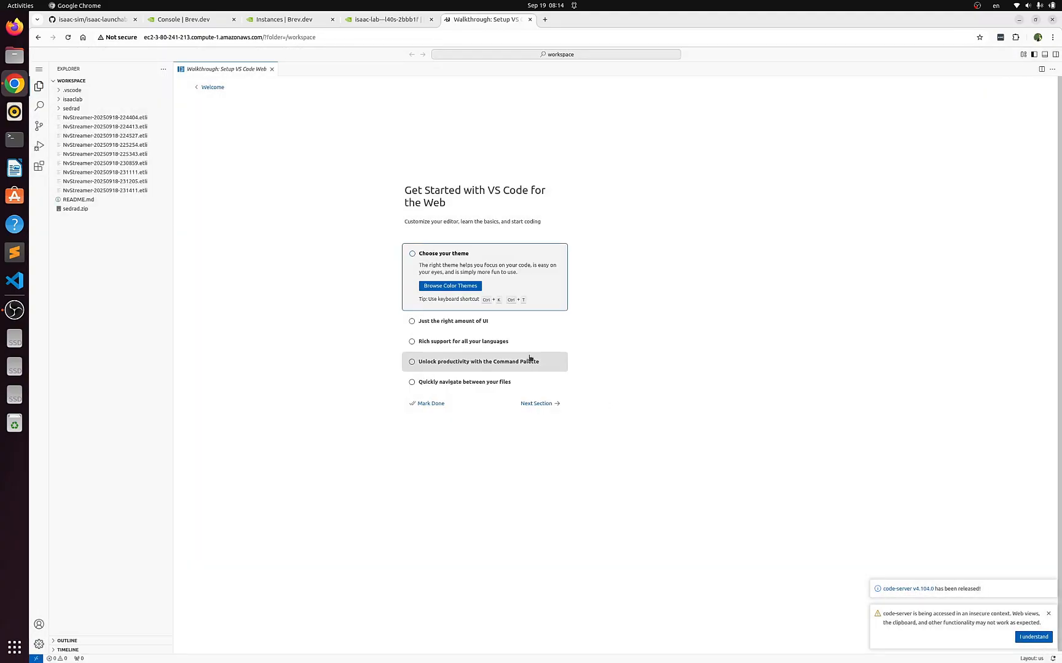
click(412, 254)
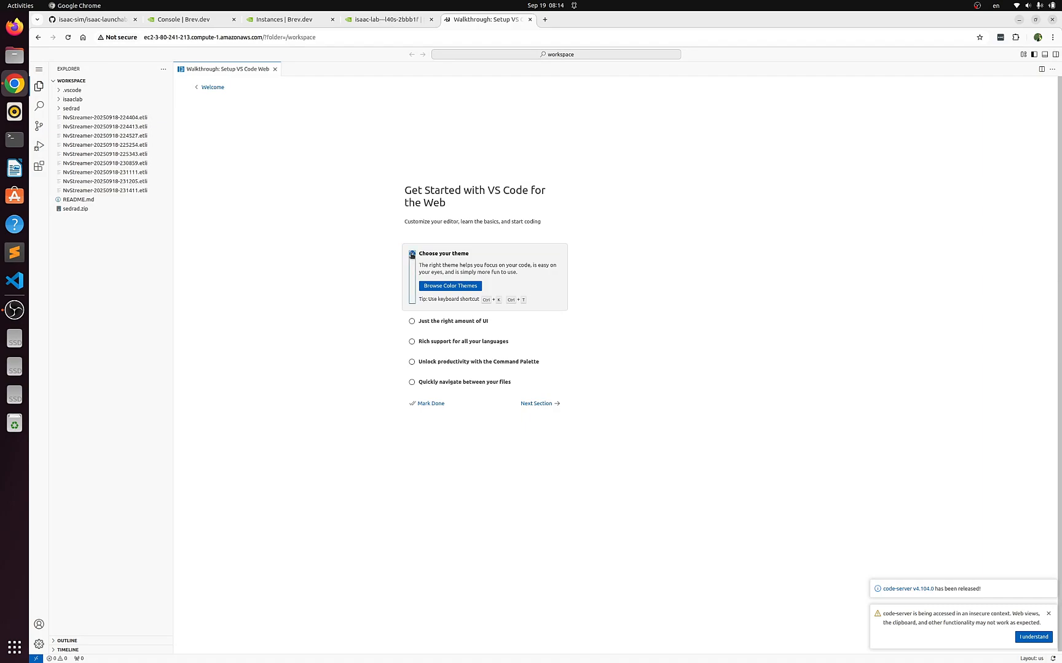
click(1034, 637)
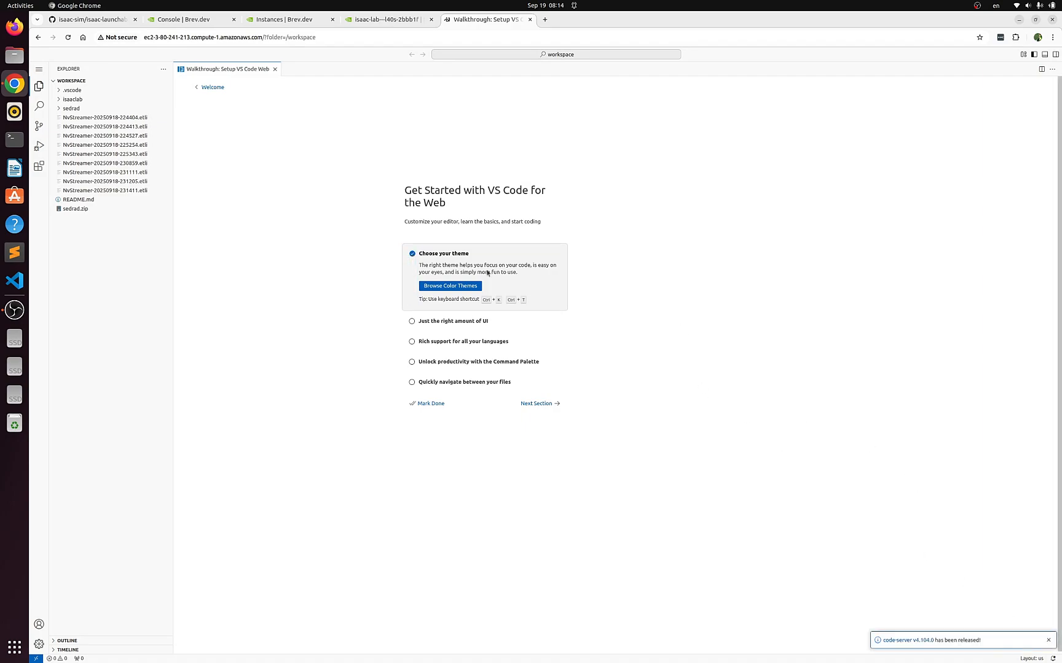
Switch code-server to a dark color theme and mark the VS Code setup walkthrough as done
click(468, 284)
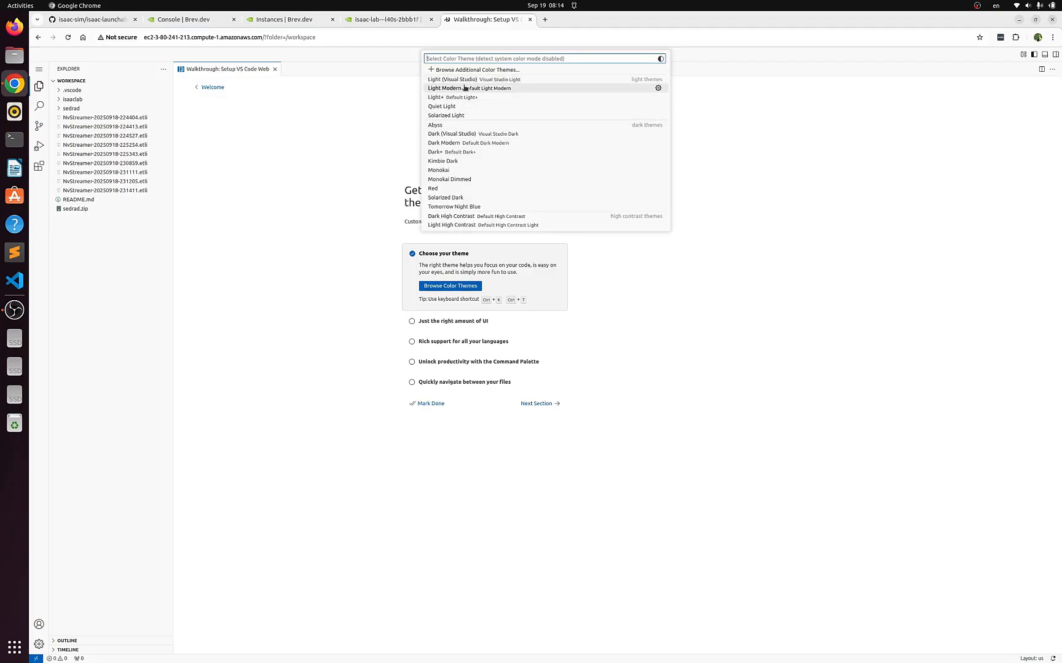
key(Escape)
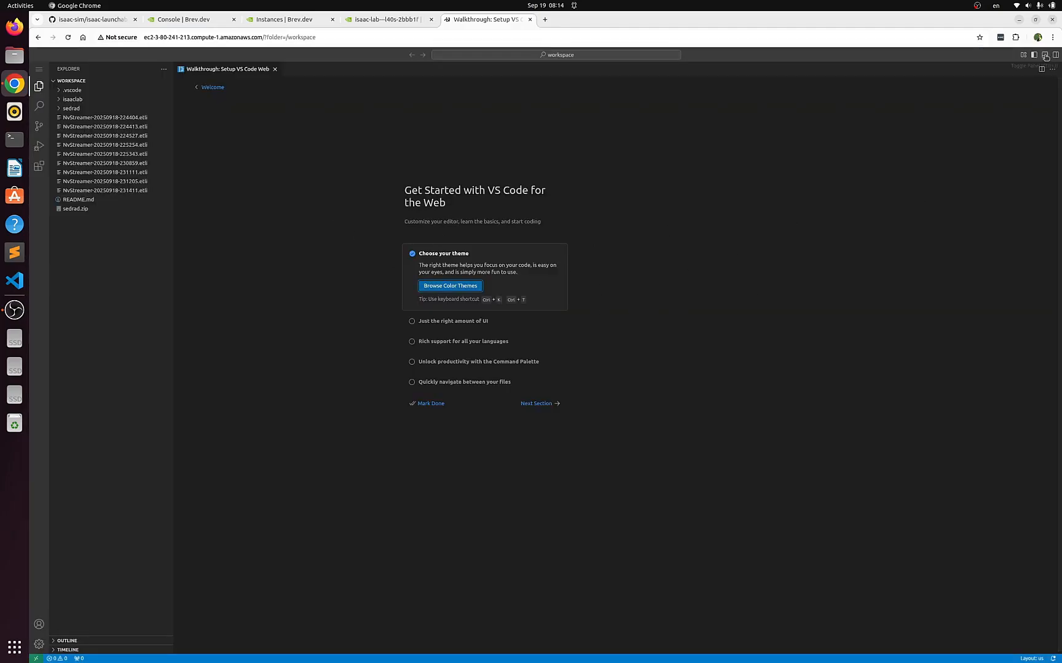
click(429, 405)
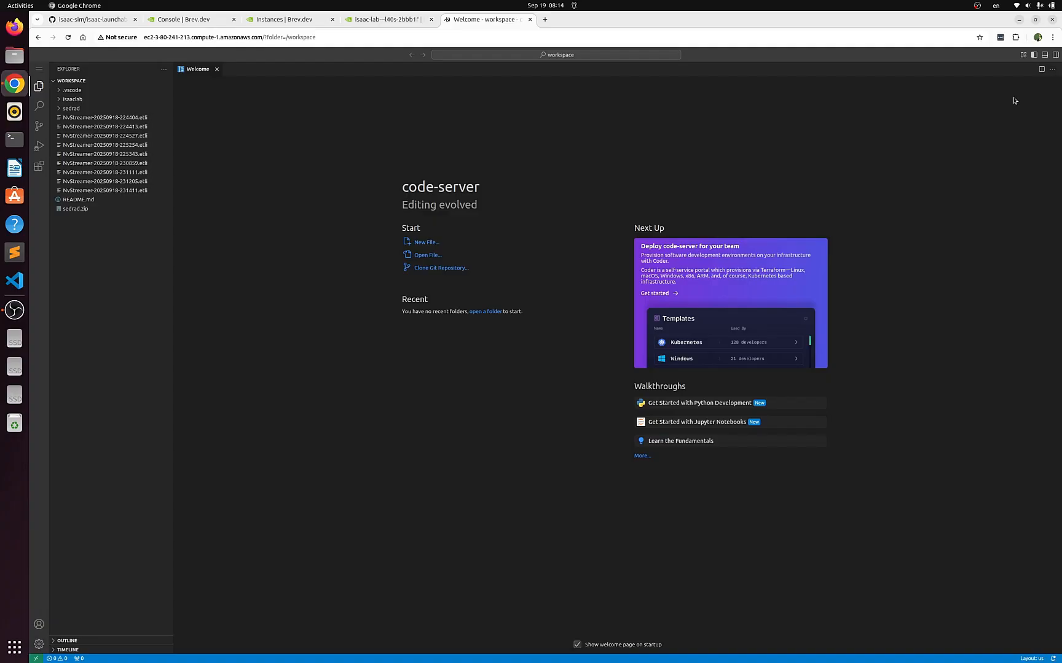
Open the code-server terminal, and review the Isaac Sim launch instructions in the GitHub README and the workspace's README.md
click(1045, 57)
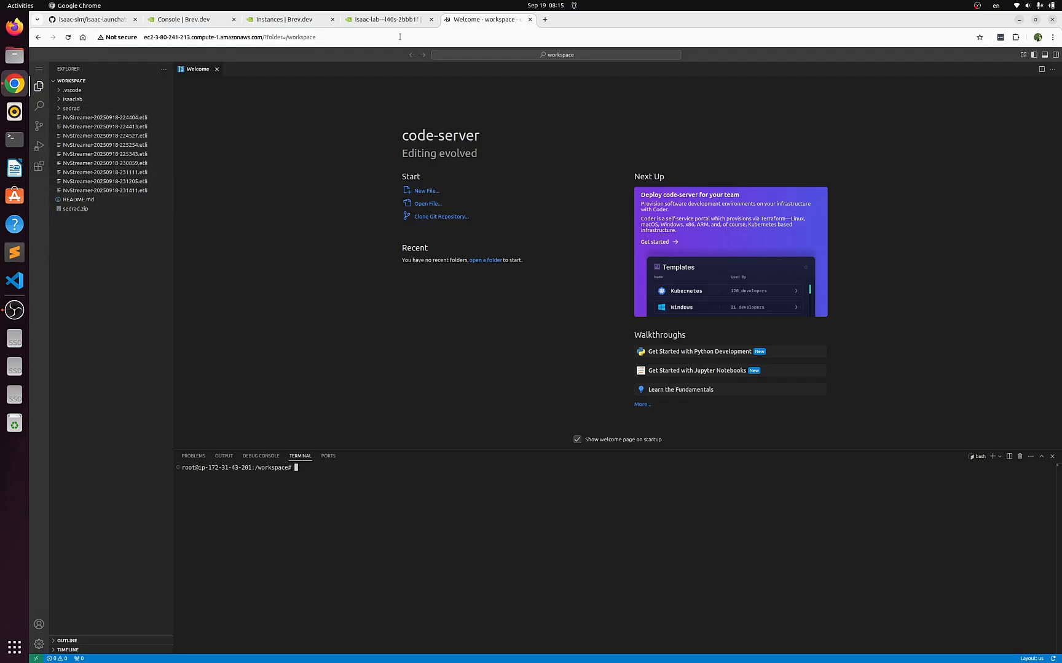
click(99, 22)
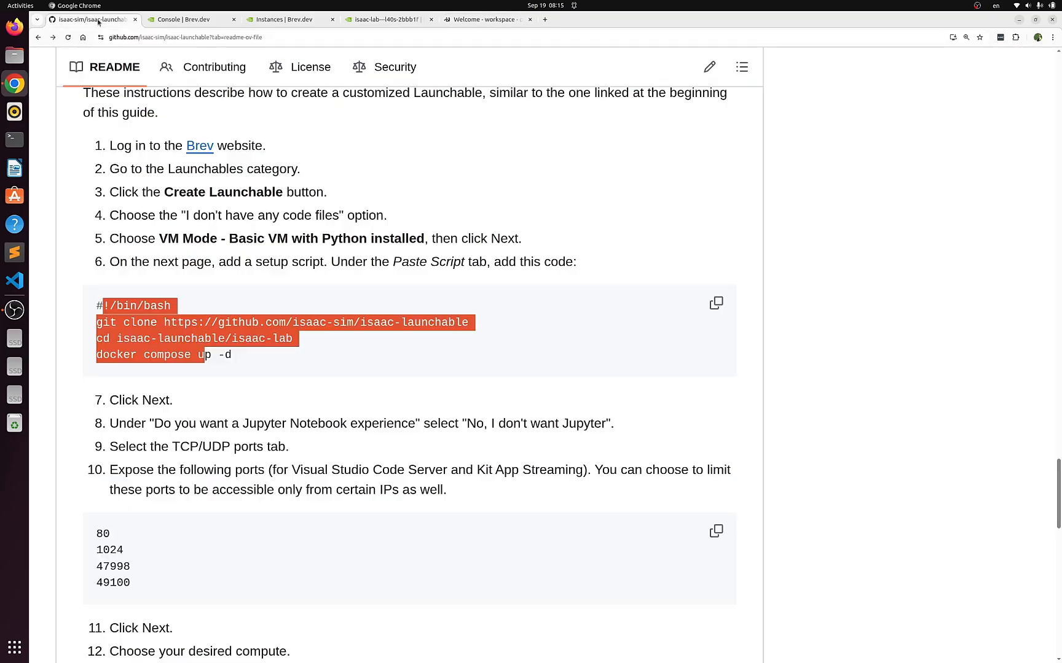
scroll(215, 368, down, 8)
scroll(245, 335, down, 10)
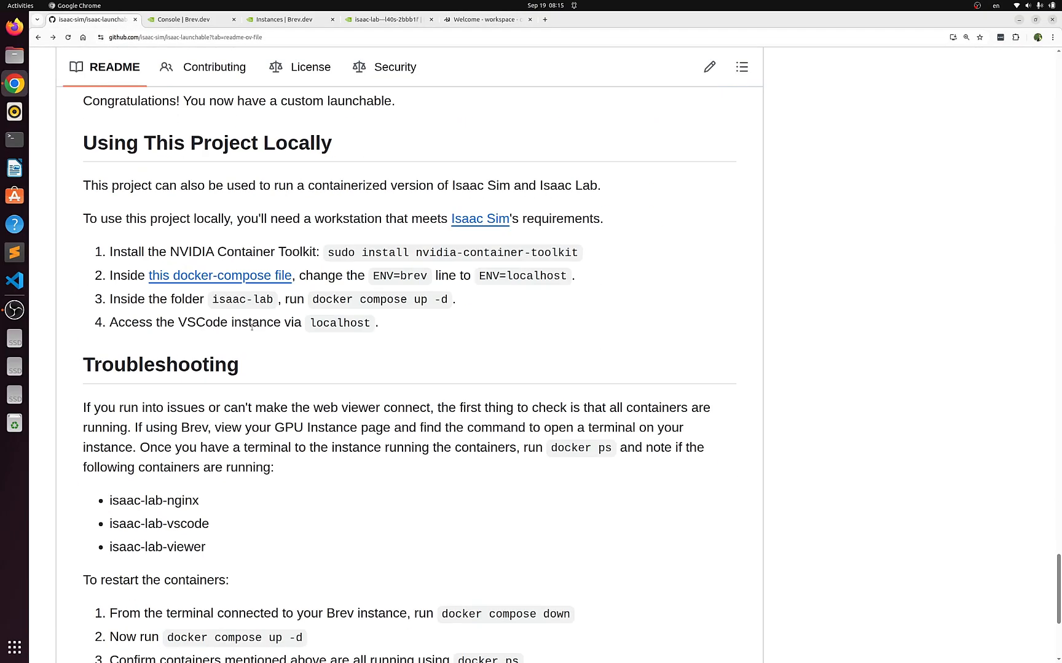
scroll(255, 333, up, 9)
scroll(260, 344, up, 20)
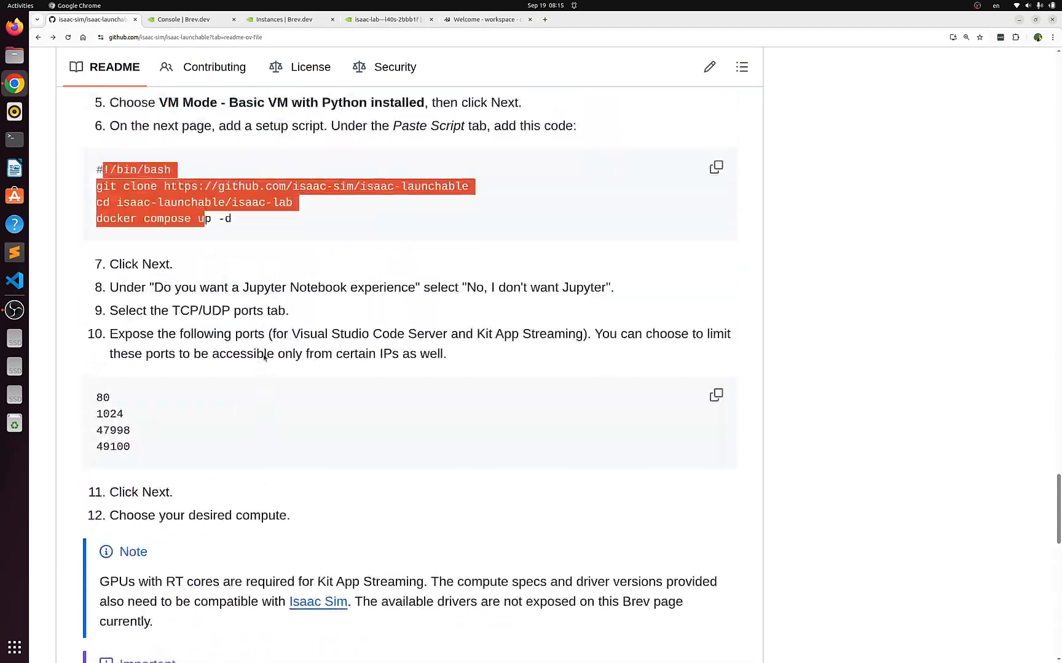
scroll(262, 355, up, 15)
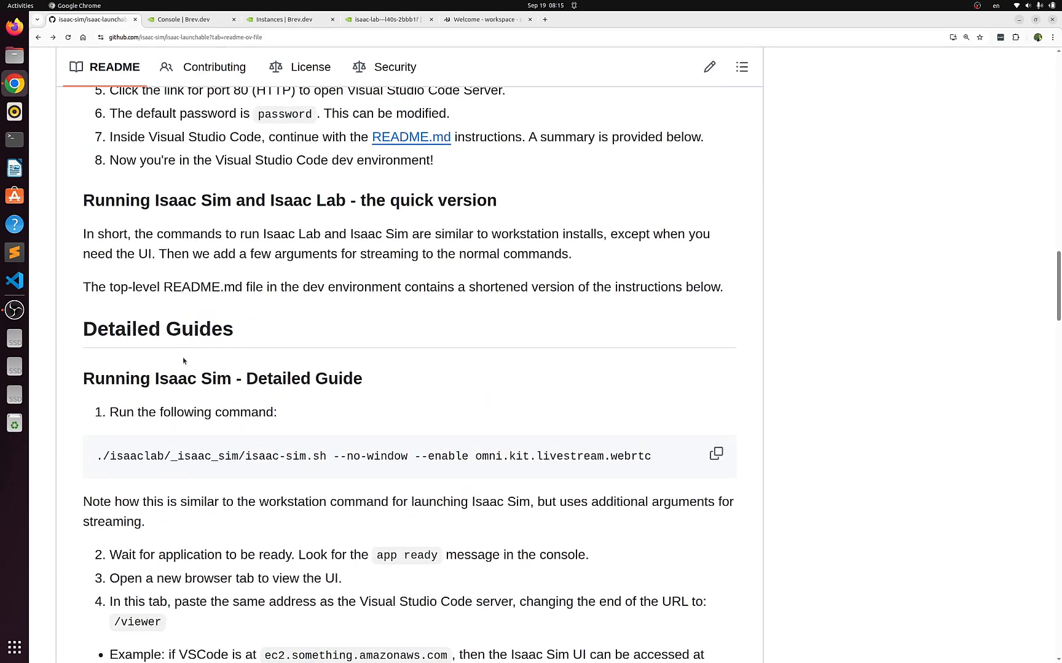
scroll(182, 357, down, 5)
scroll(203, 369, up, 3)
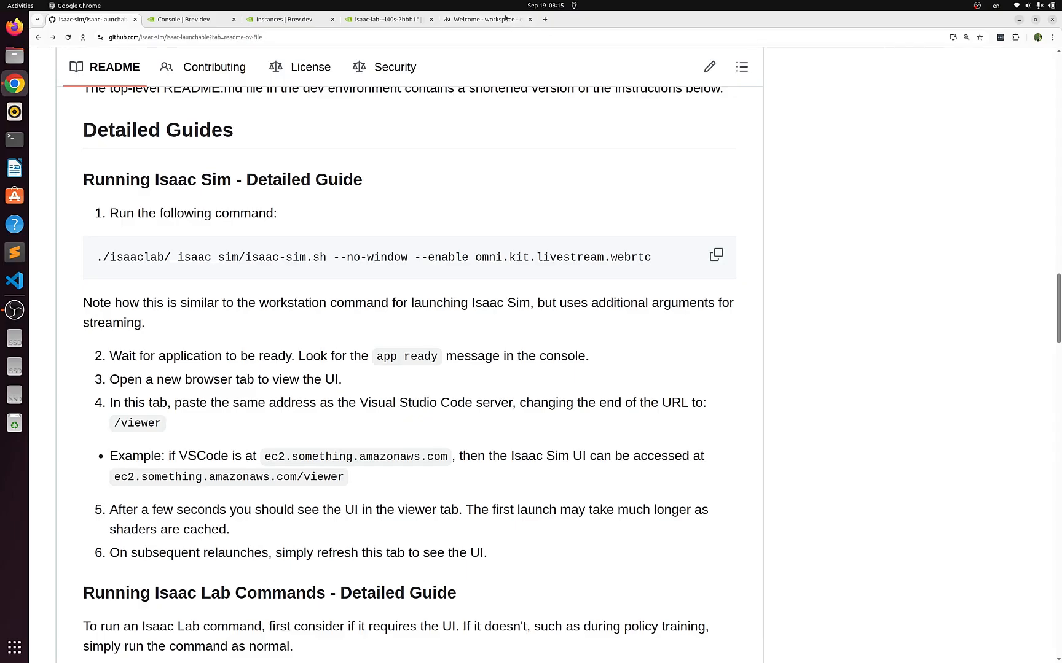
click(505, 19)
click(81, 201)
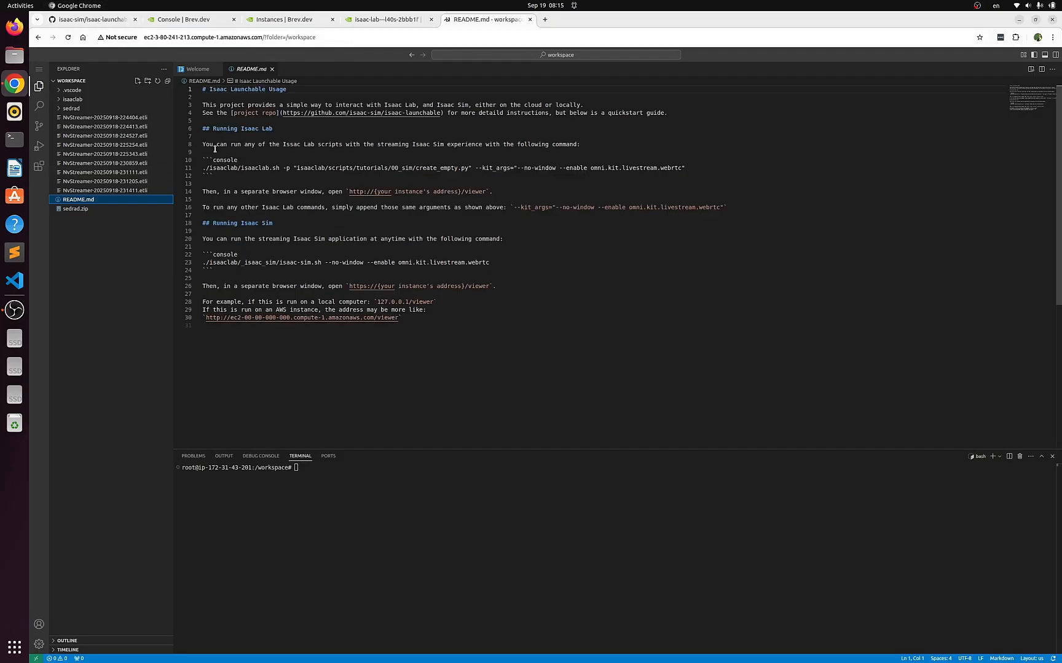
Copy the Isaac Sim launch command from the GitHub guide and try to paste it into the code-server terminal
click(115, 21)
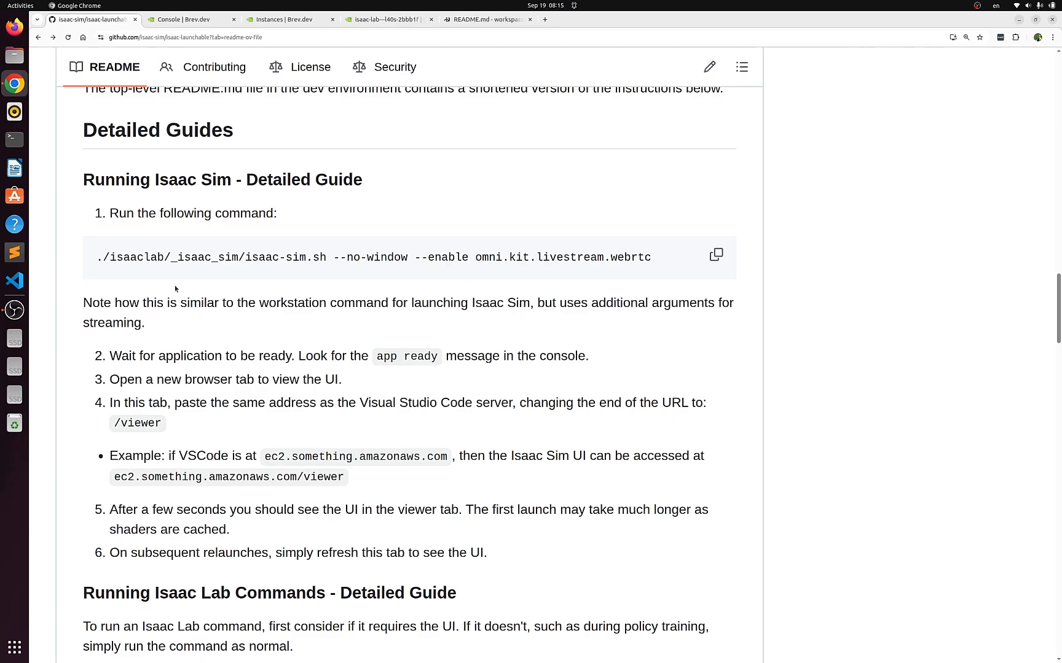
click(716, 254)
click(470, 23)
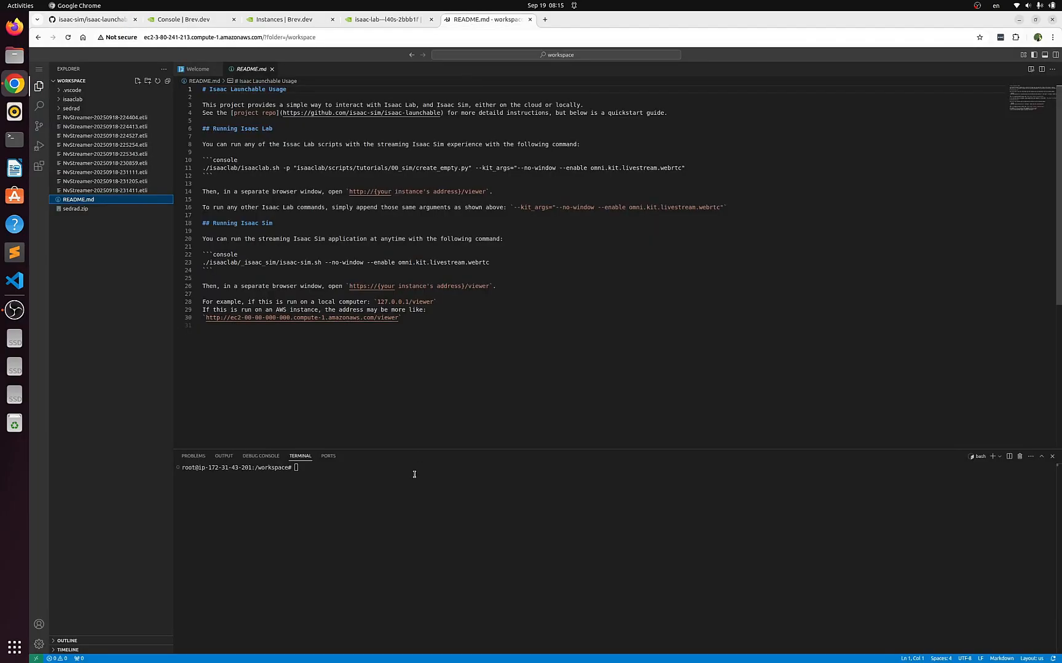
click(325, 479)
right_click(326, 479)
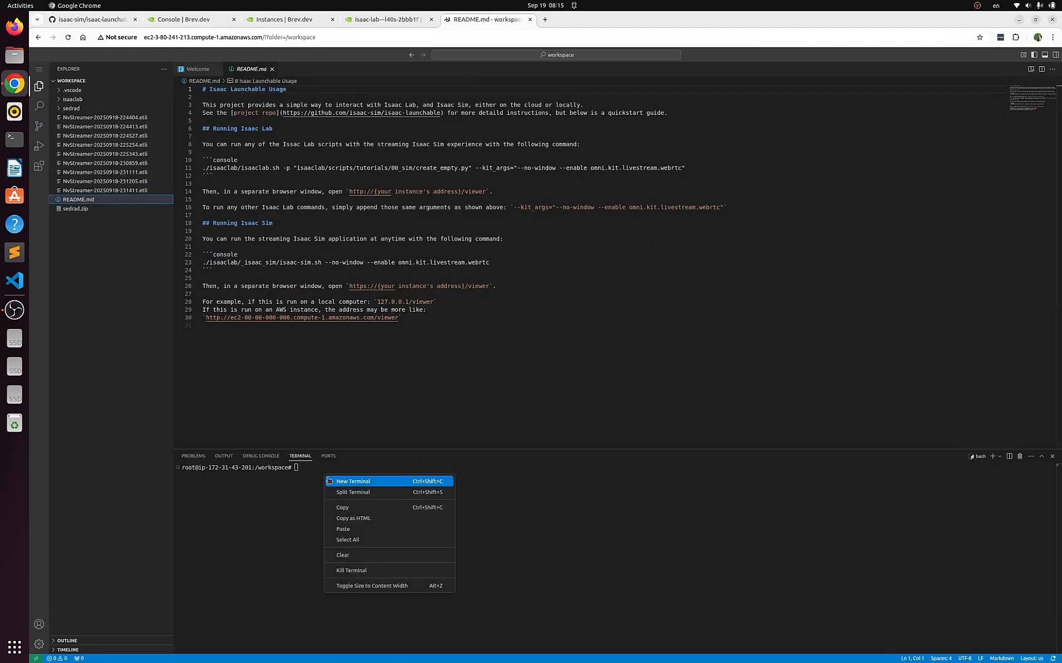
click(353, 531)
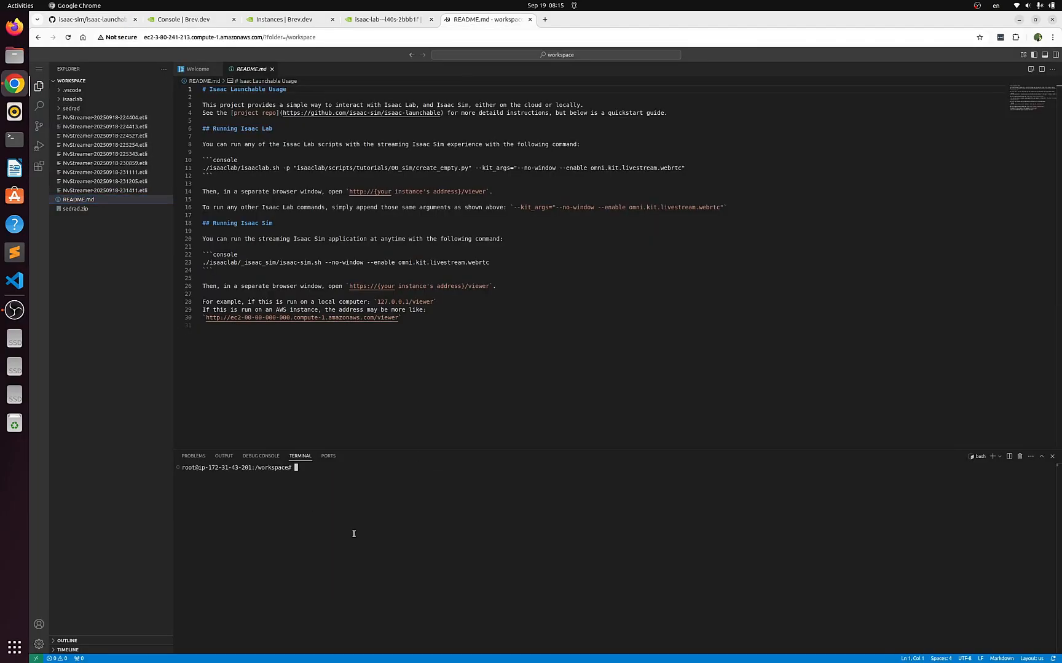
right_click(331, 477)
Copy the GitHub guide's Isaac Sim command and run ./isaaclab/_isaac_sim/isaac-sim.sh --no-window --enable omni.kit.livestream.webrtc in the code-server terminal
click(153, 22)
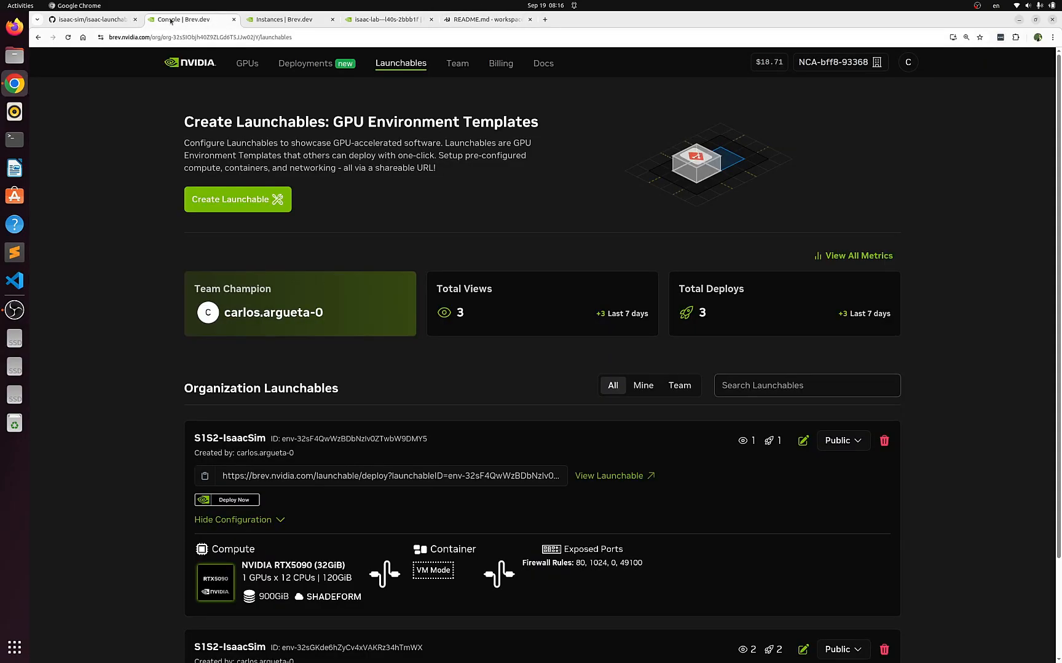
click(107, 20)
click(712, 251)
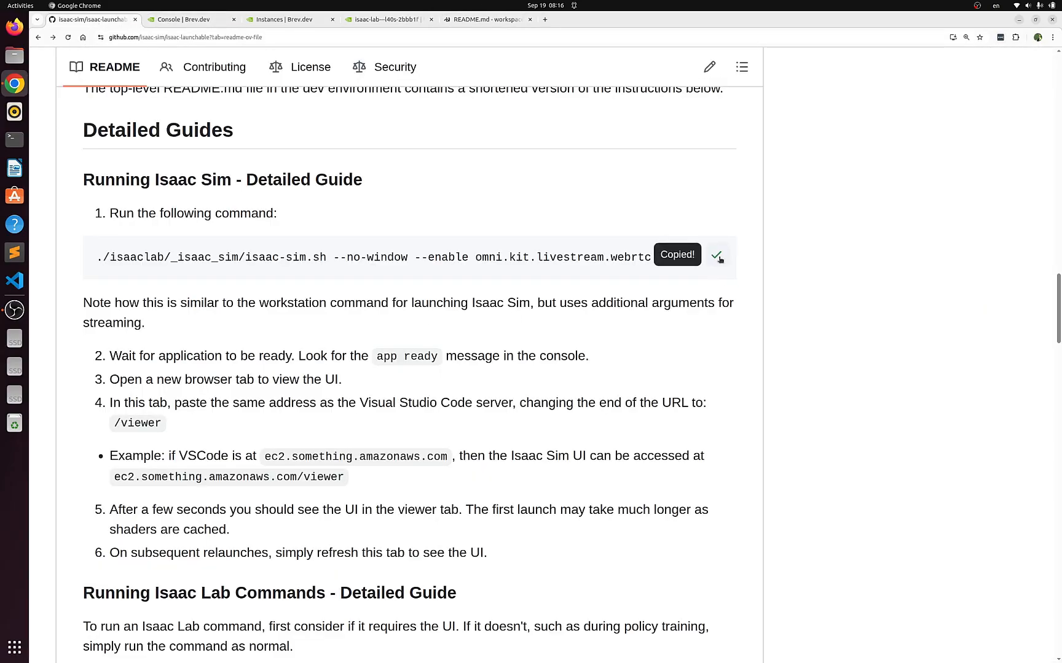
click(501, 20)
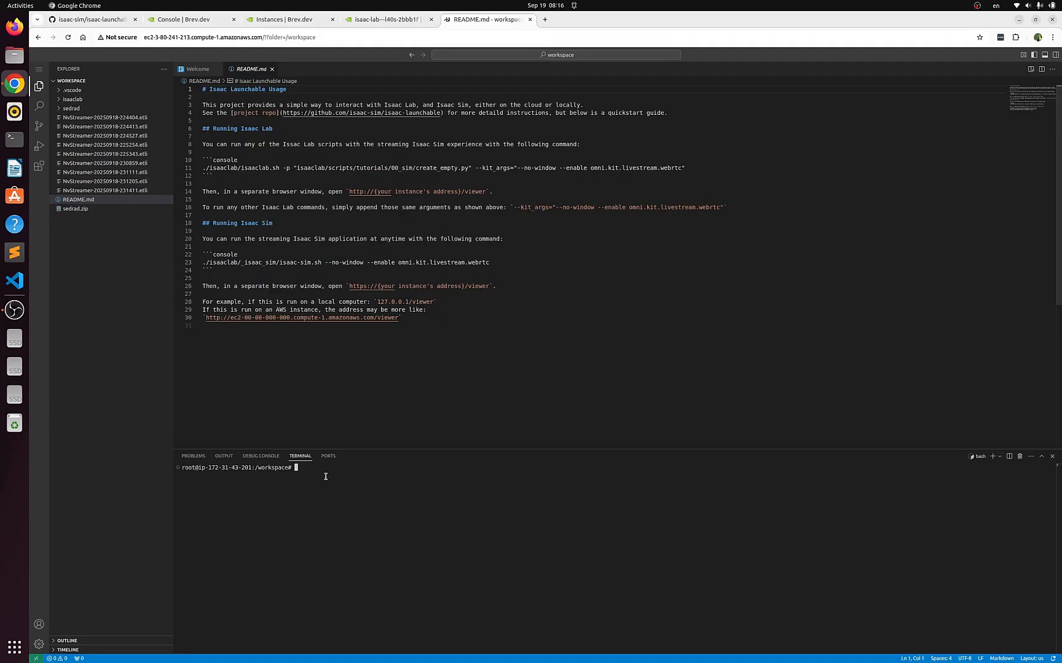
key(ctrl+v)
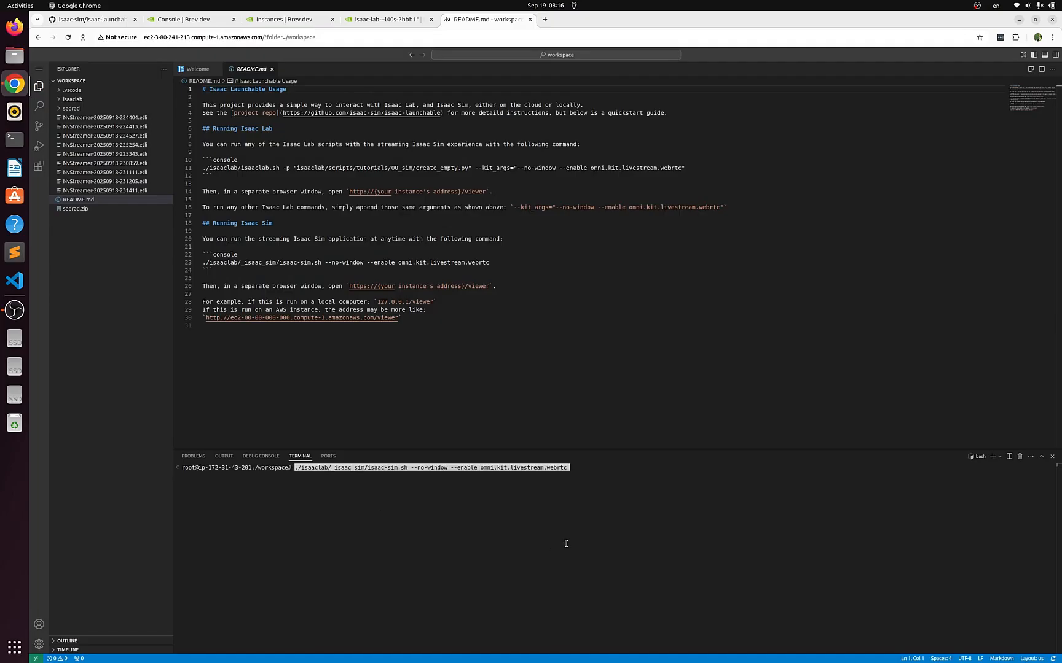
key(Return)
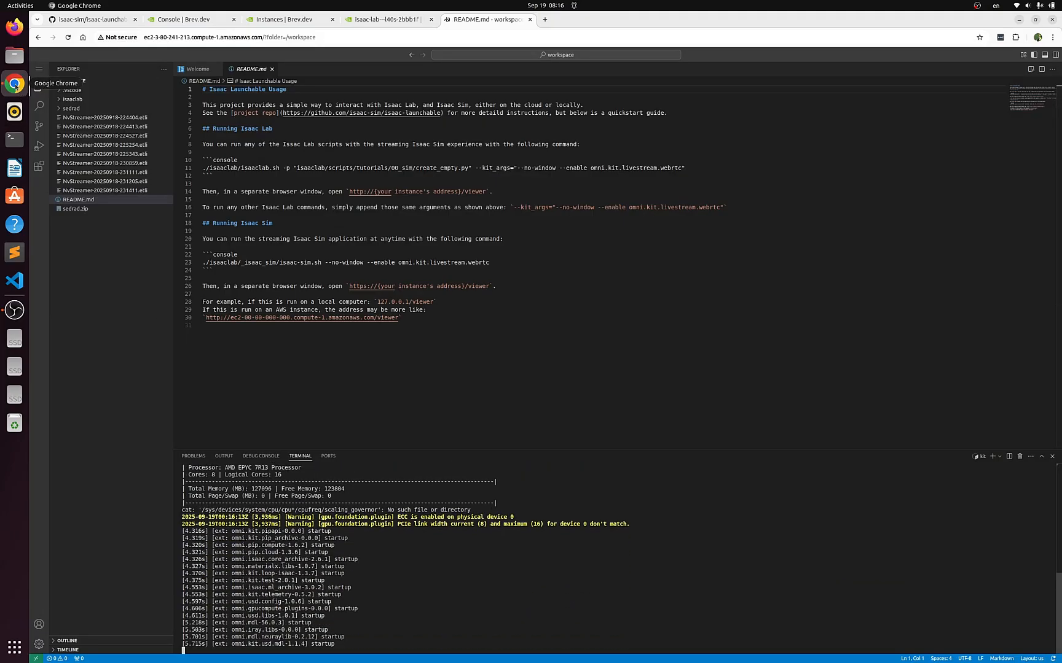
Examine the --no-window and livestream arguments in the GitHub guide and check the terminal output for Isaac Sim's startup status
click(93, 21)
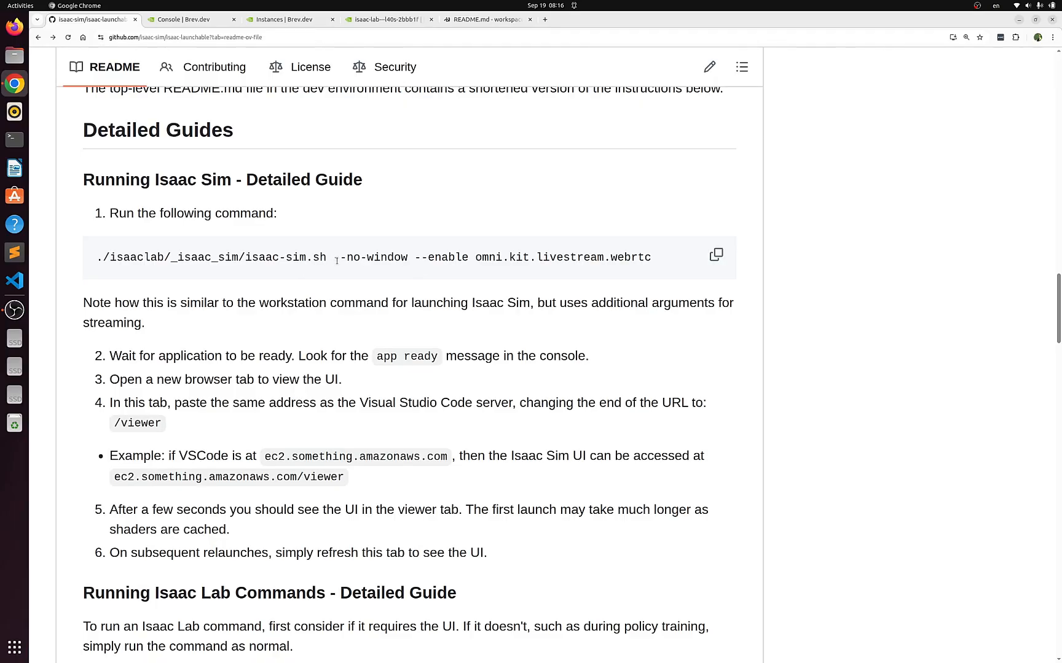
drag(339, 258, 387, 259)
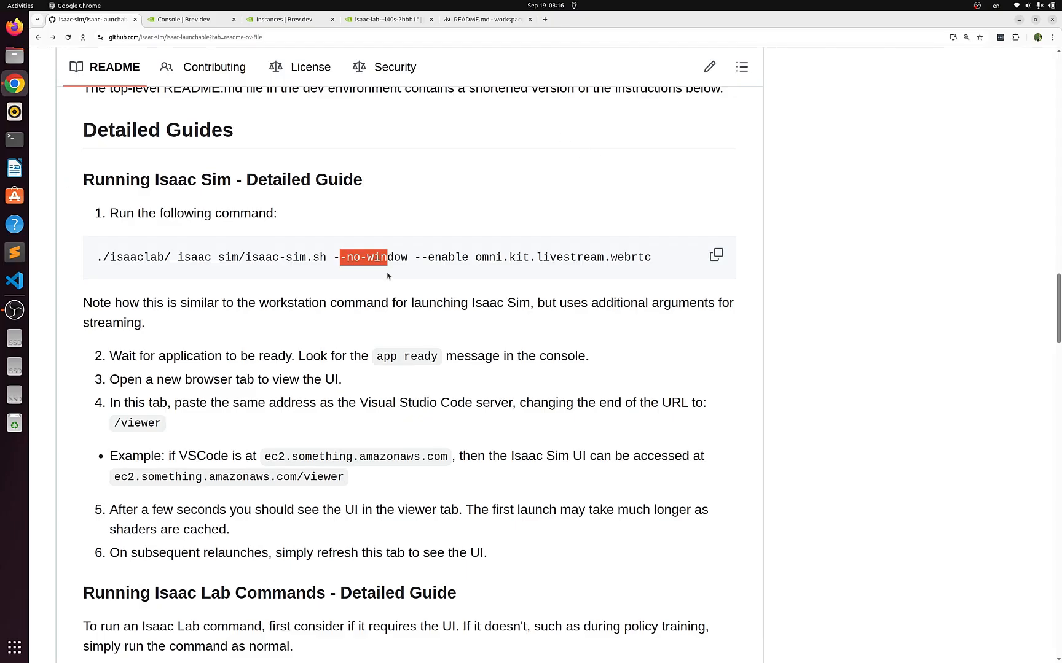
click(396, 258)
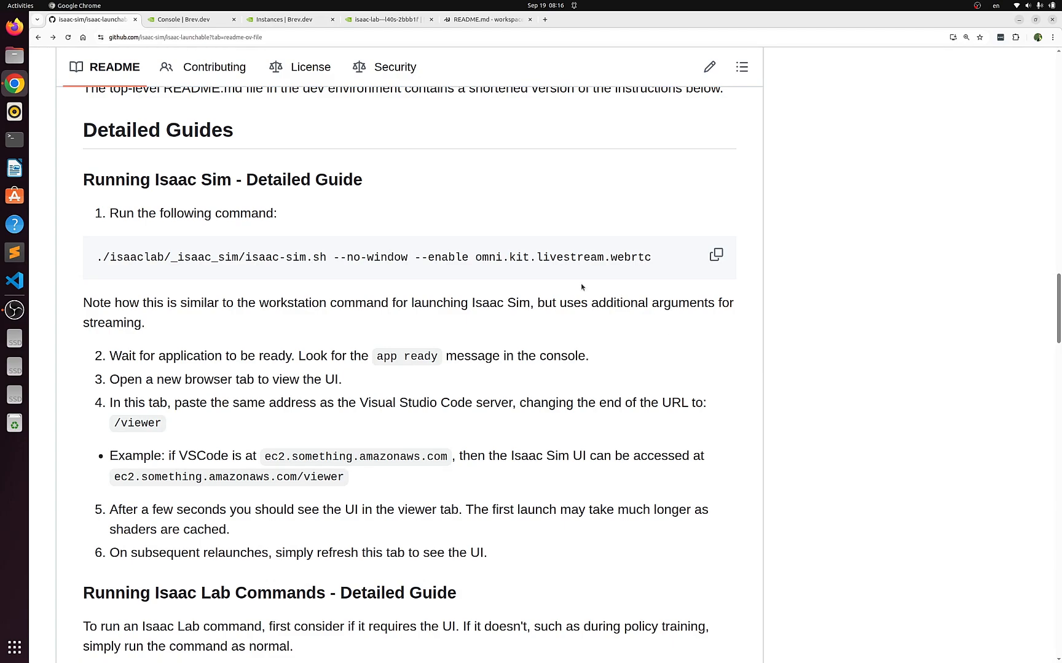
click(489, 20)
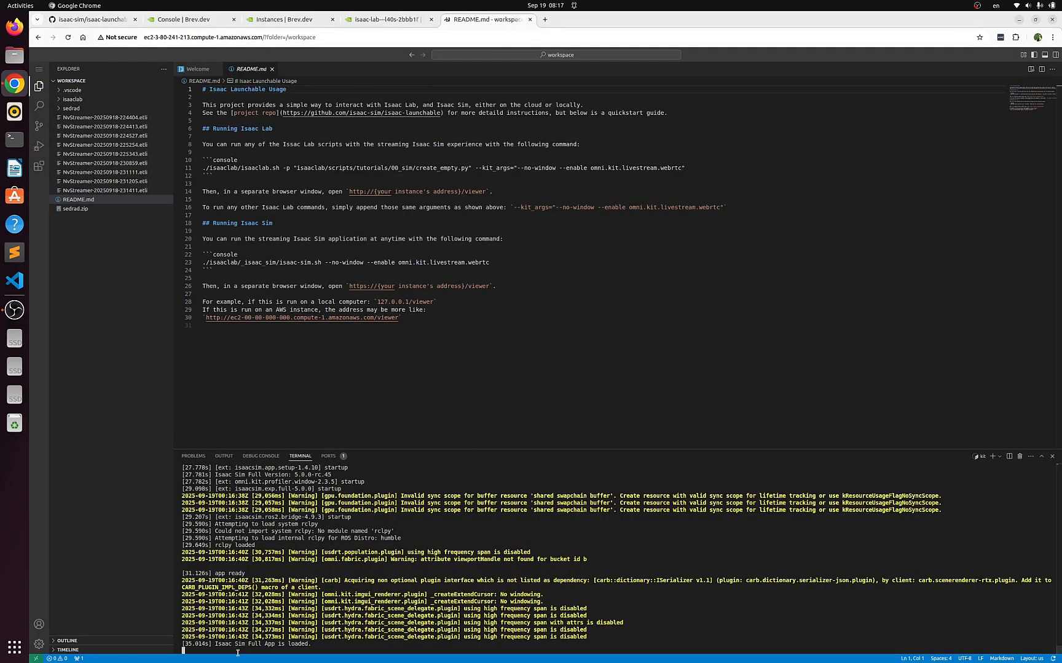
drag(220, 644, 315, 644)
click(358, 641)
Open the Isaac Sim viewer in a new browser tab at the code-server address, replacing the workspace folder suffix with /viewer
click(328, 35)
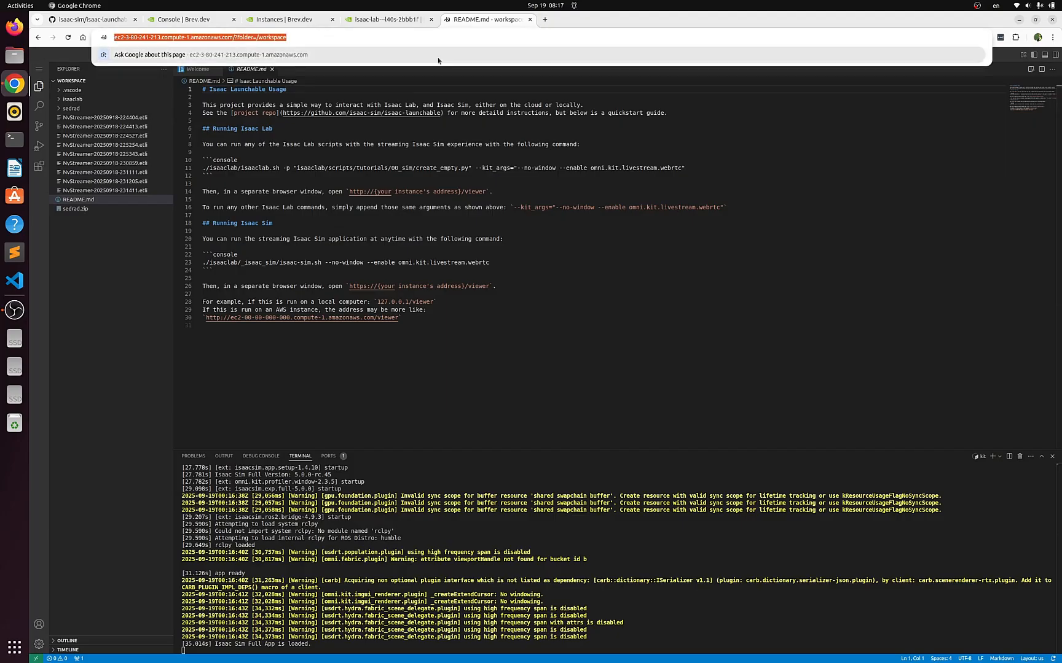
click(543, 21)
click(298, 38)
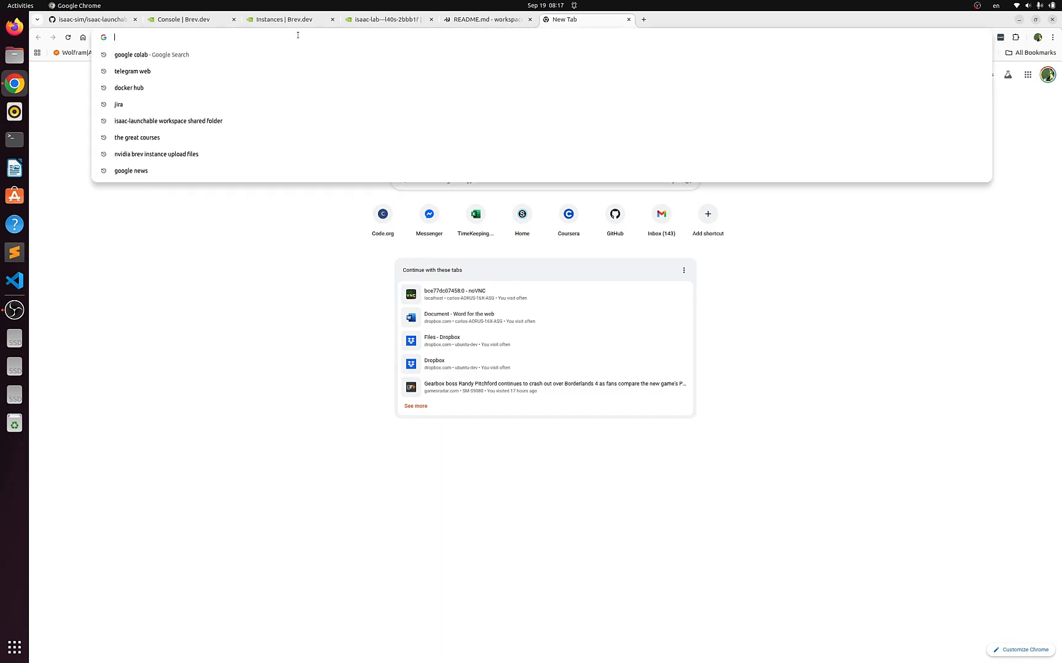
key(ctrl+v)
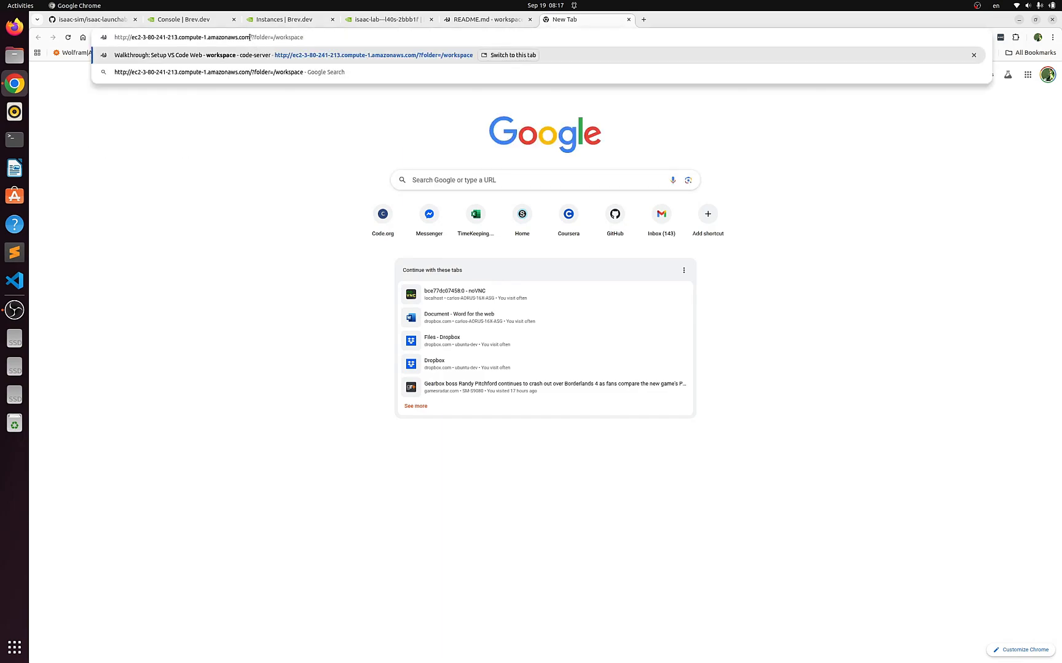
drag(250, 37, 304, 38)
key(BackSpace)
text(/)
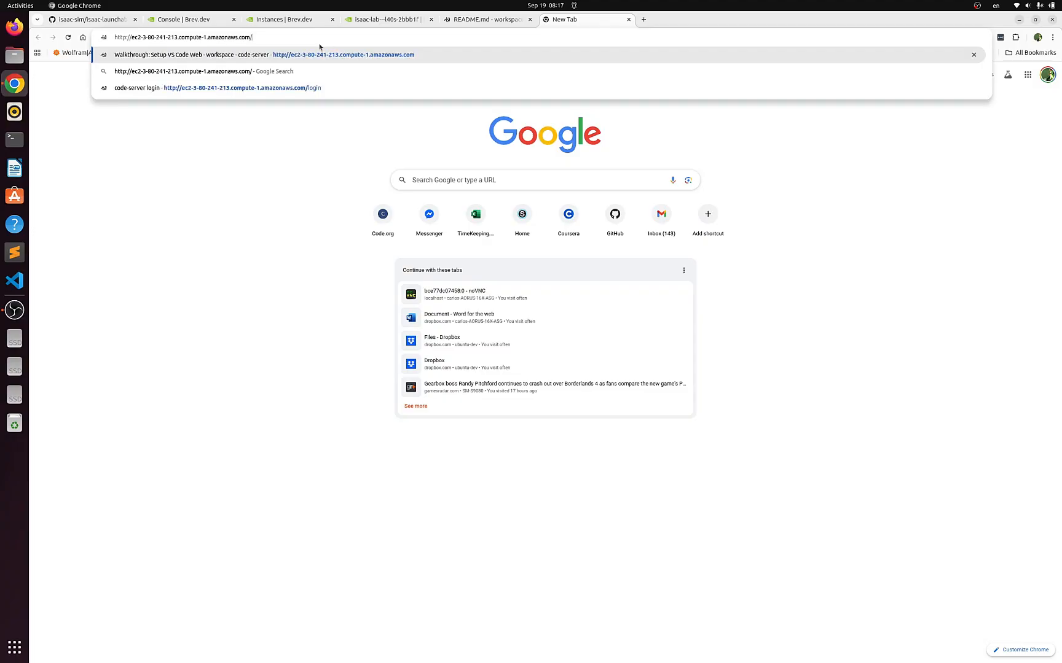
text(viwer)
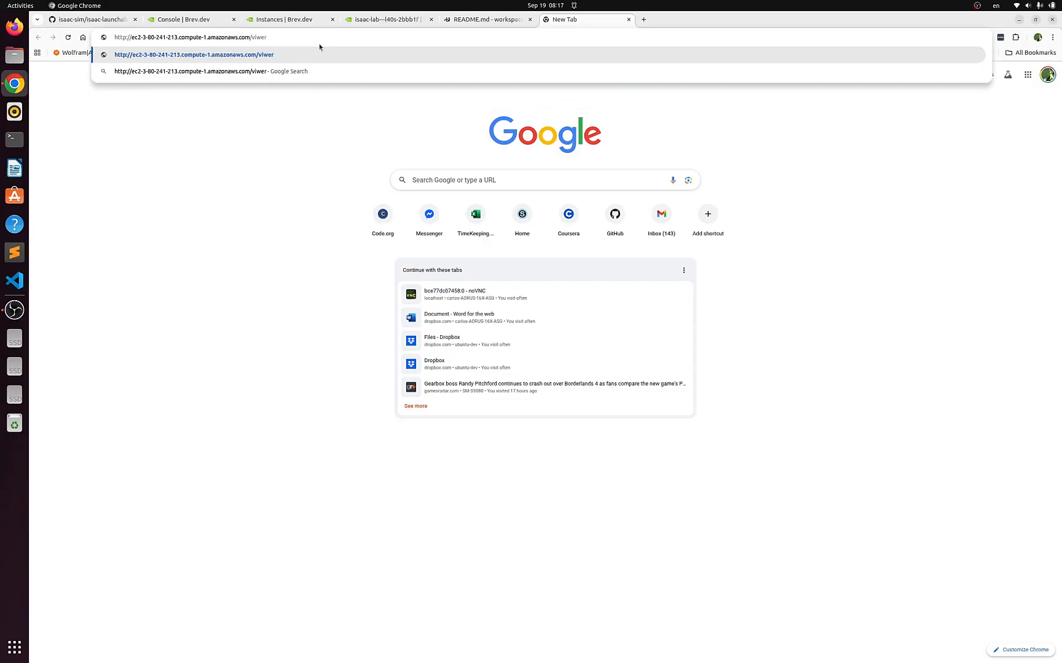
key(BackSpace)
key(BackSpace)
key(BackSpace)
text(ewer)
key(Return)
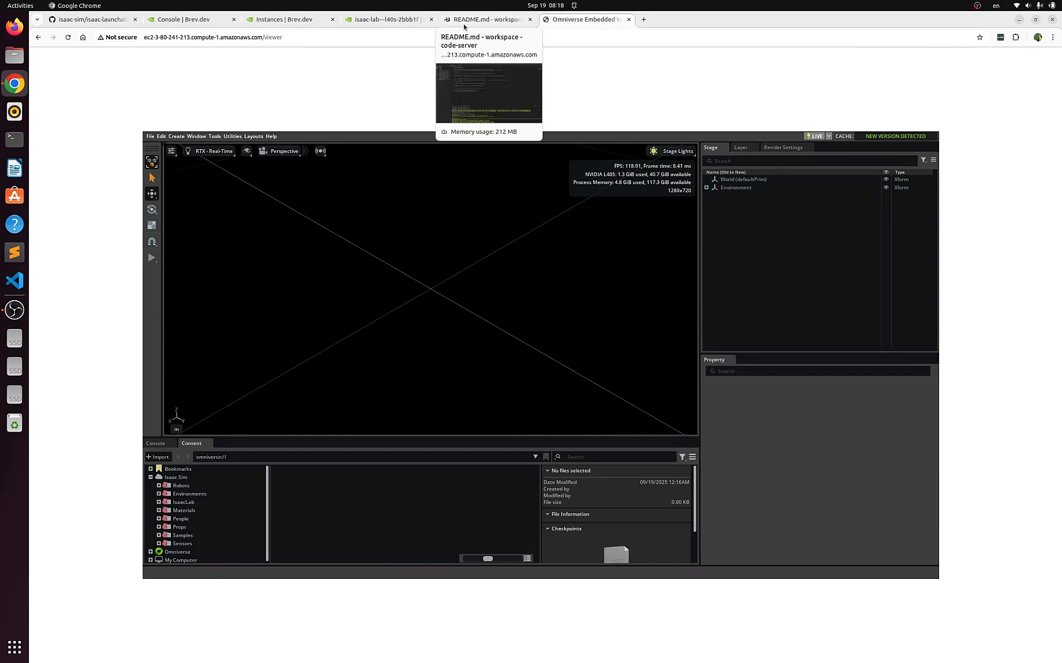
Return to the code-server workspace and examine the sedrad folder's contents and the explorer's available file actions, including Upload
click(499, 21)
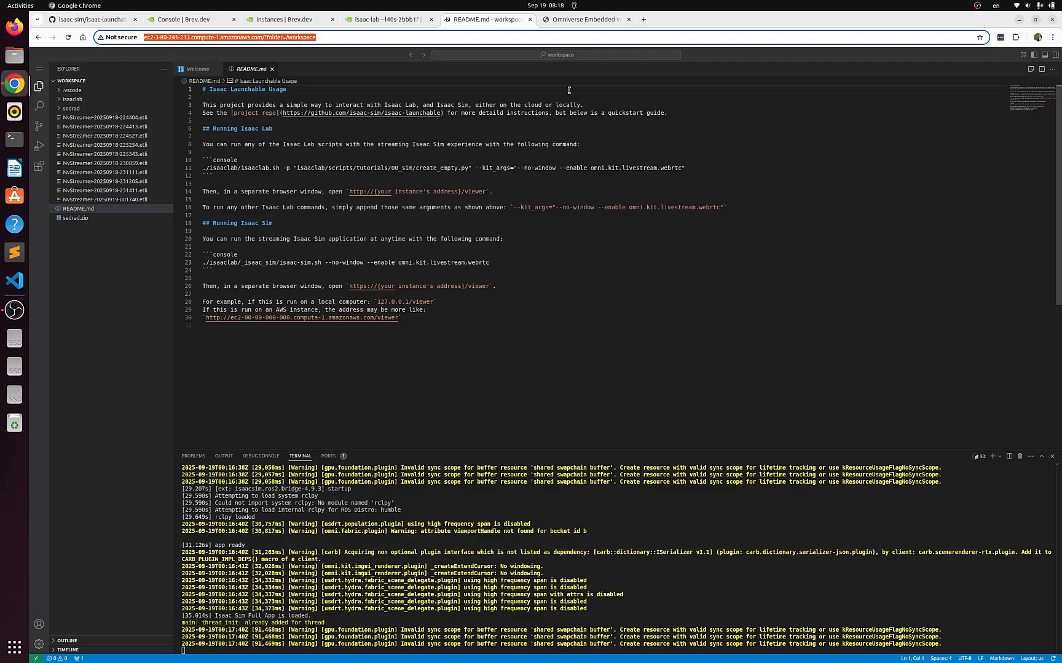
click(576, 21)
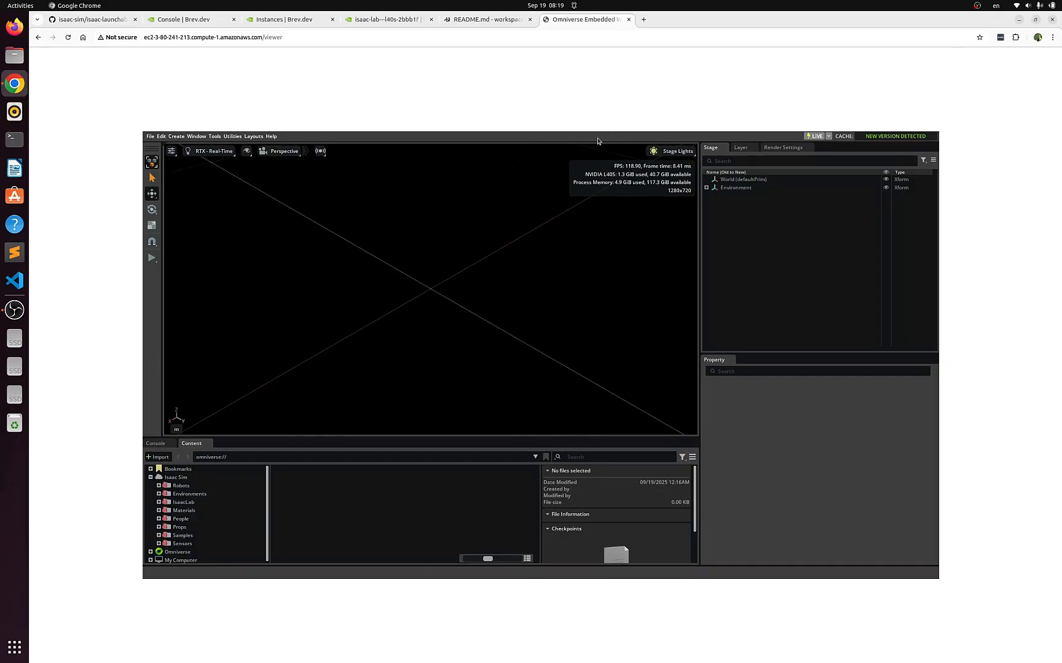
click(483, 24)
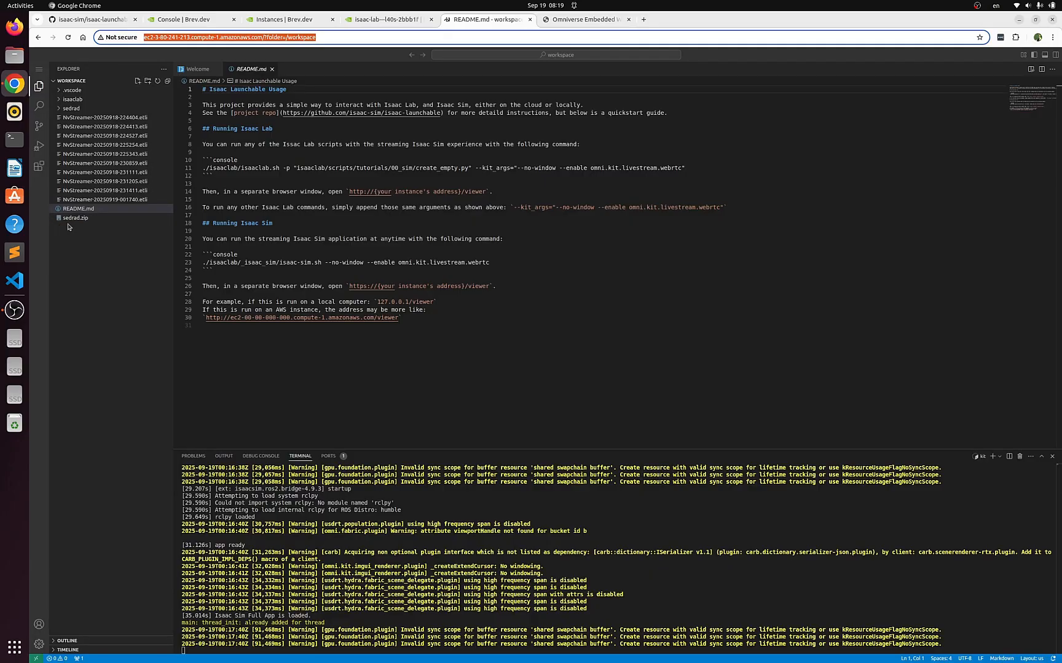
click(60, 111)
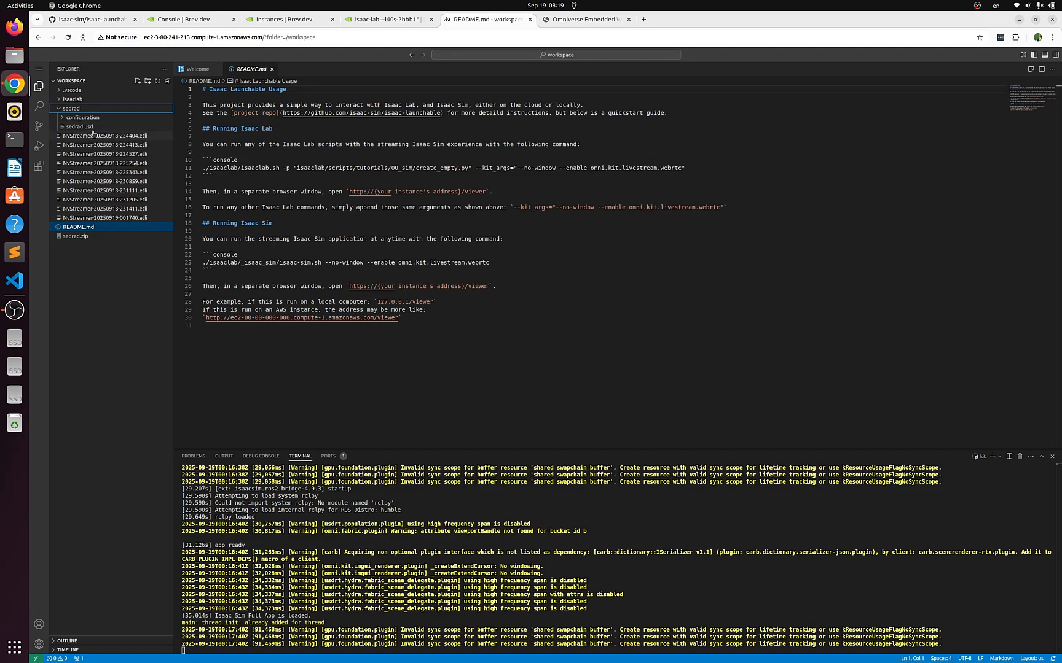
click(59, 108)
right_click(95, 250)
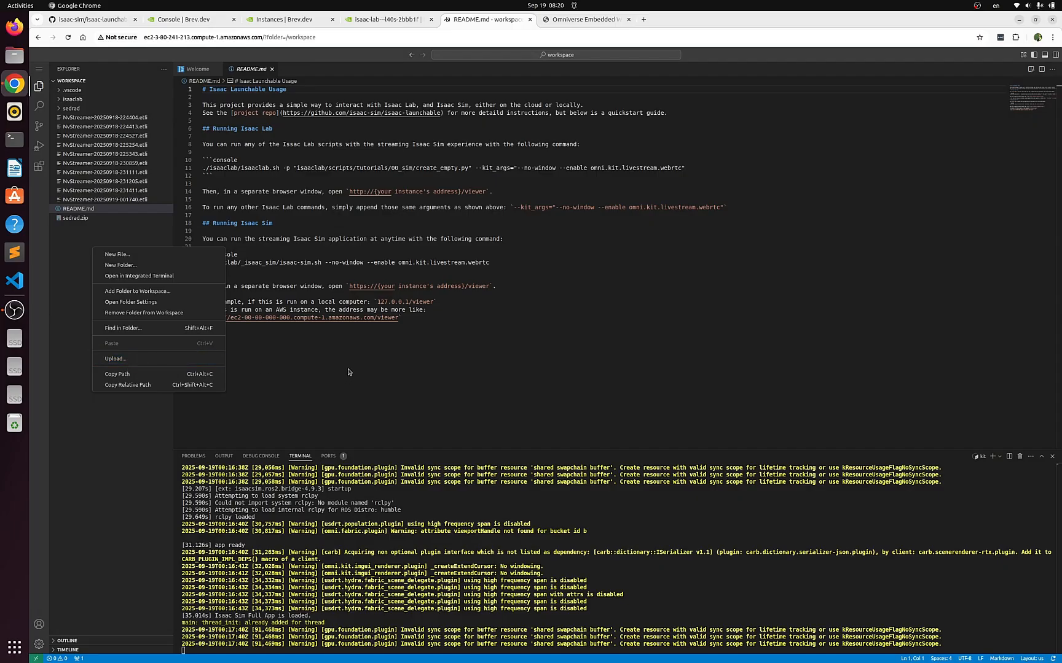
key(Escape)
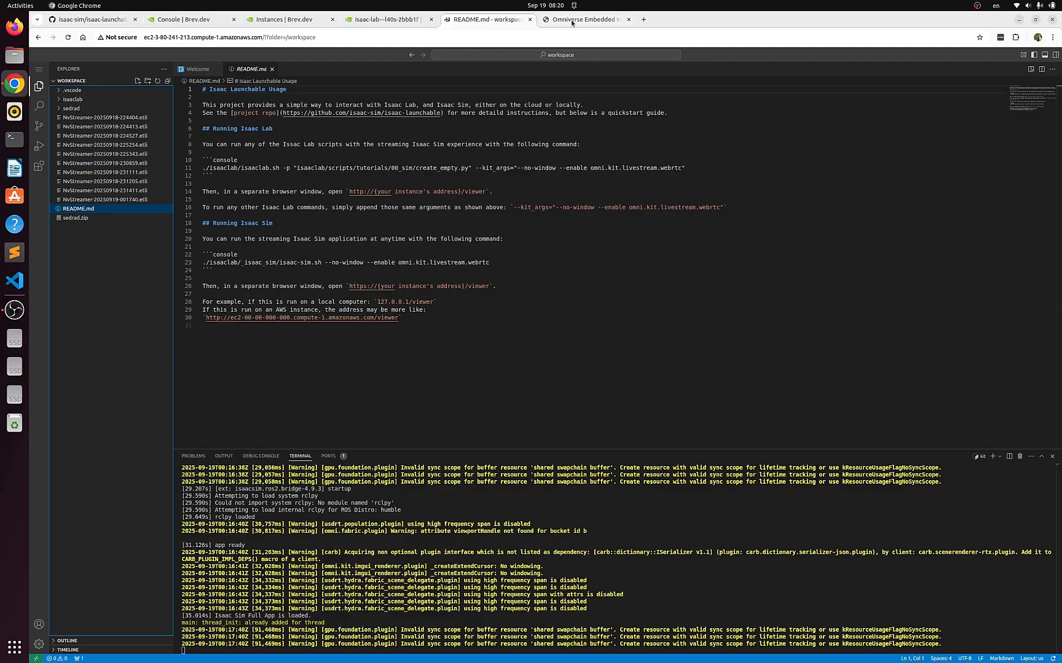
click(65, 109)
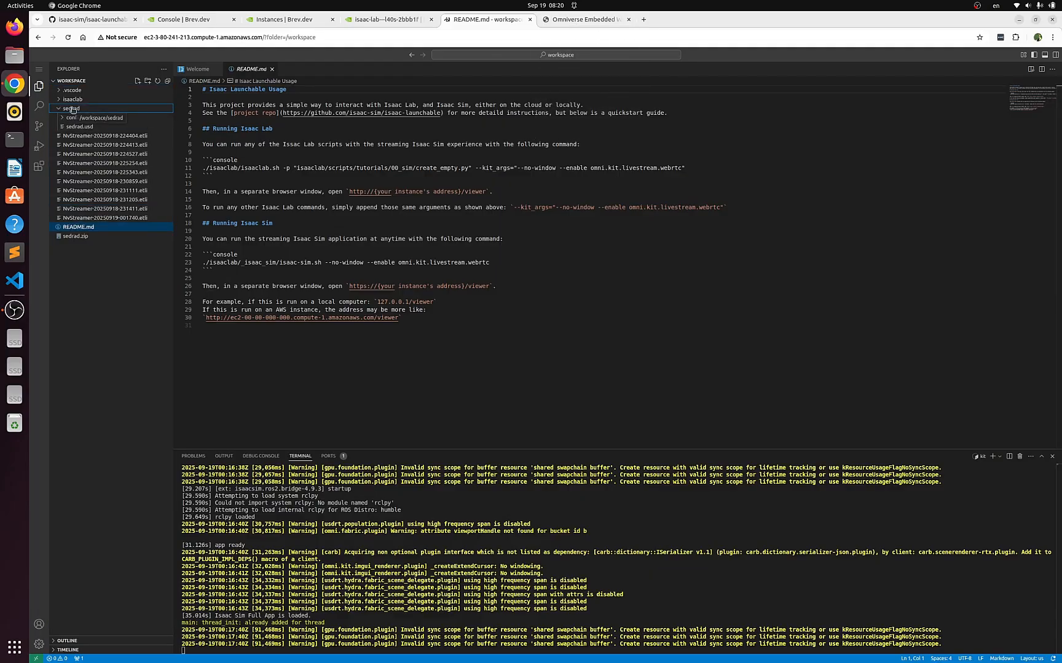
click(73, 109)
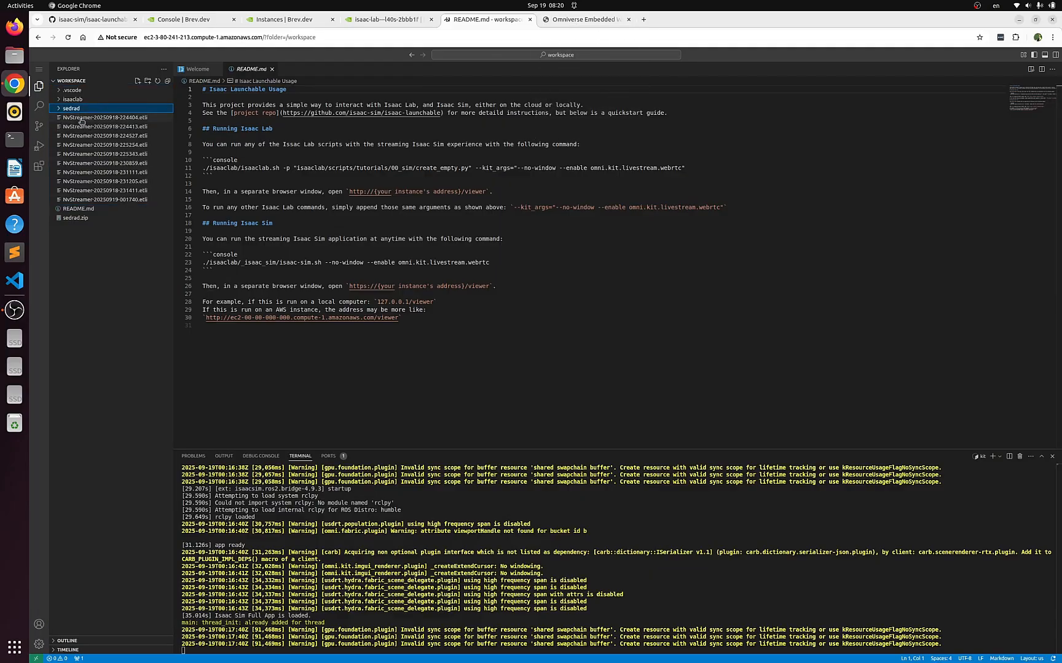
Return to the Isaac Sim viewer and add a physics scene to the stage
click(595, 22)
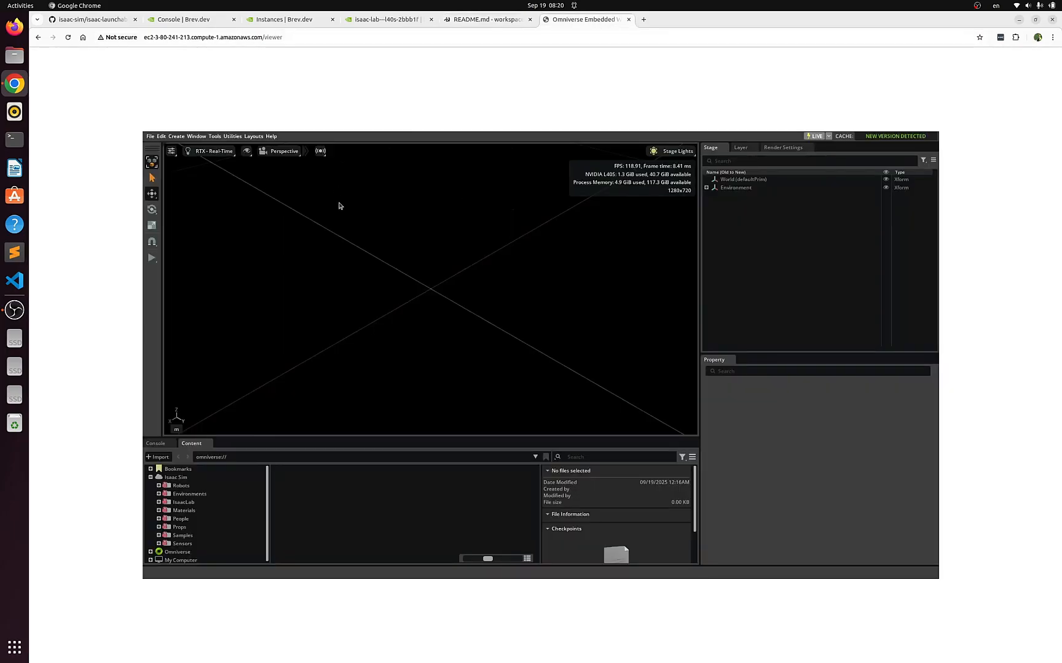
click(215, 136)
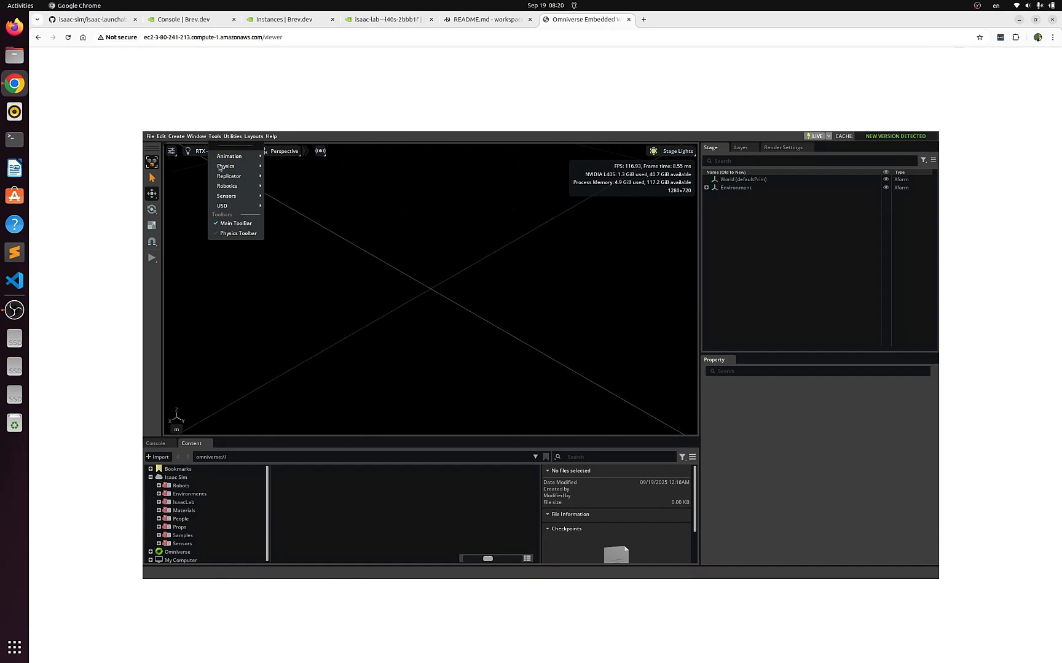
mouse_move(228, 187)
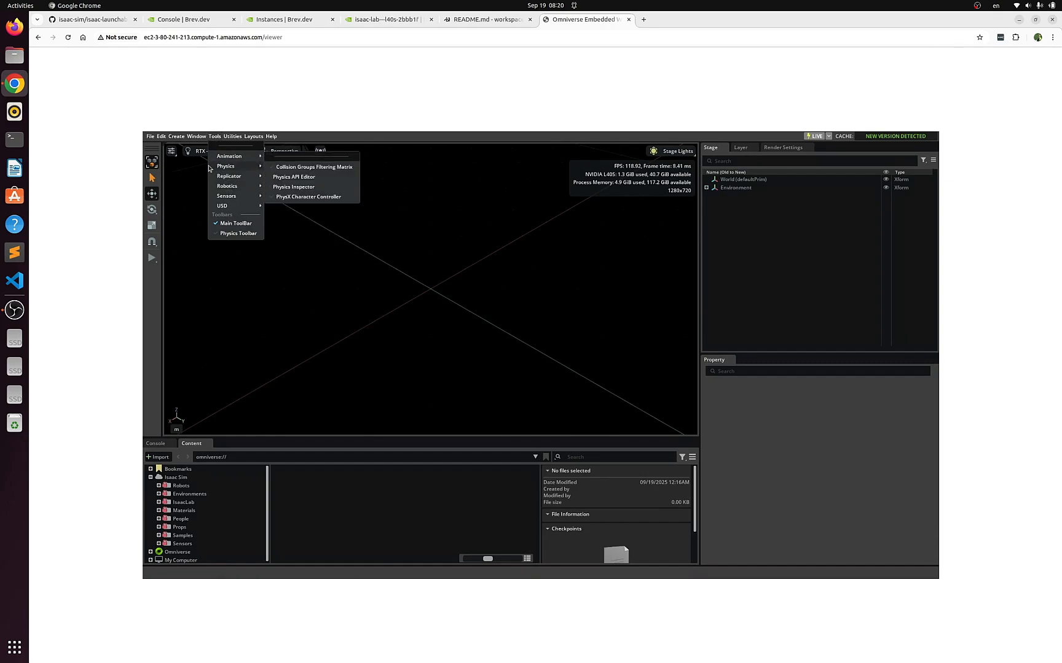
mouse_move(178, 137)
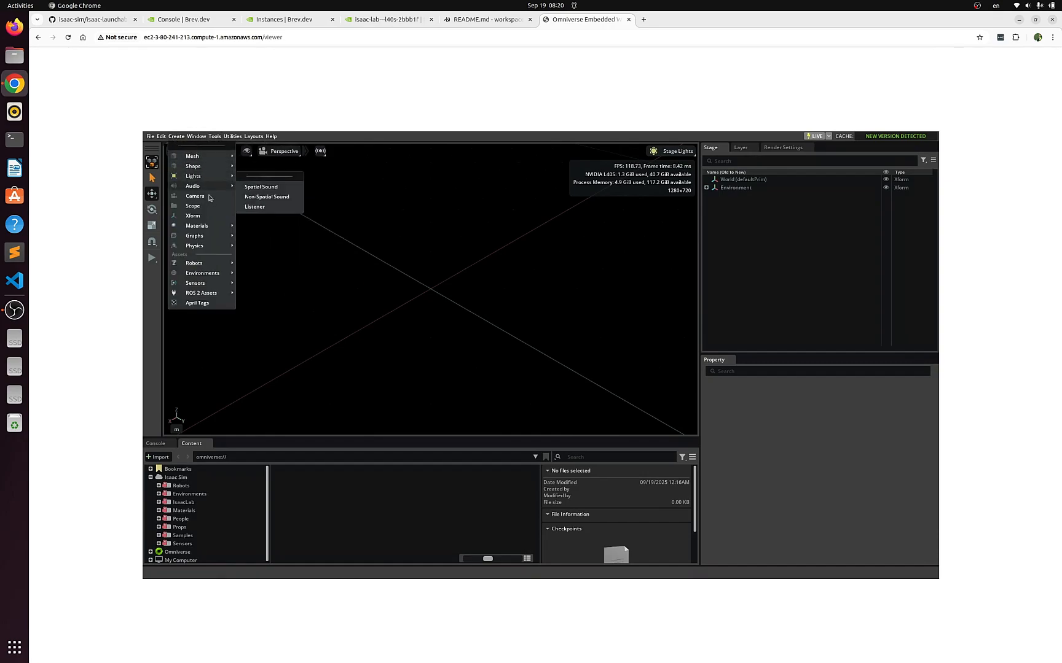
mouse_move(210, 238)
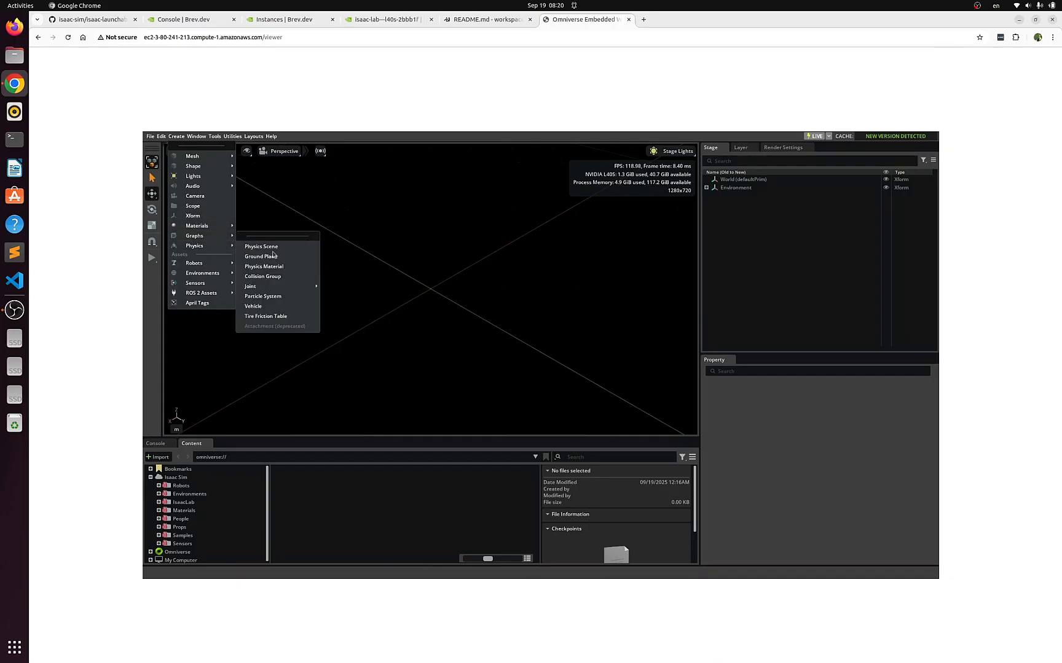
click(276, 250)
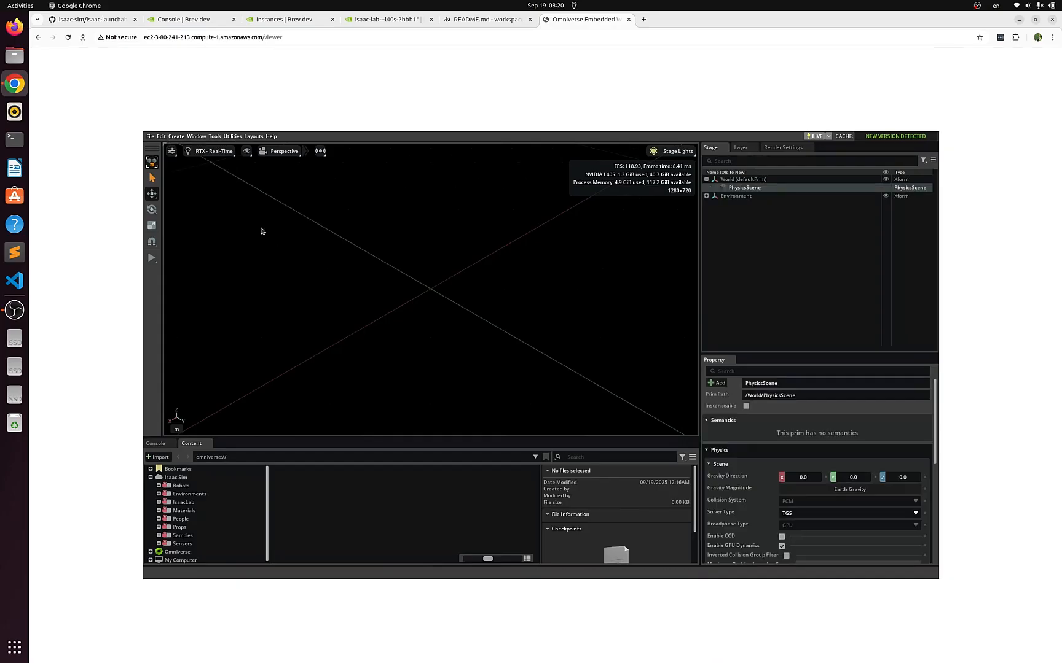
Add a physics ground plane to the stage
click(173, 137)
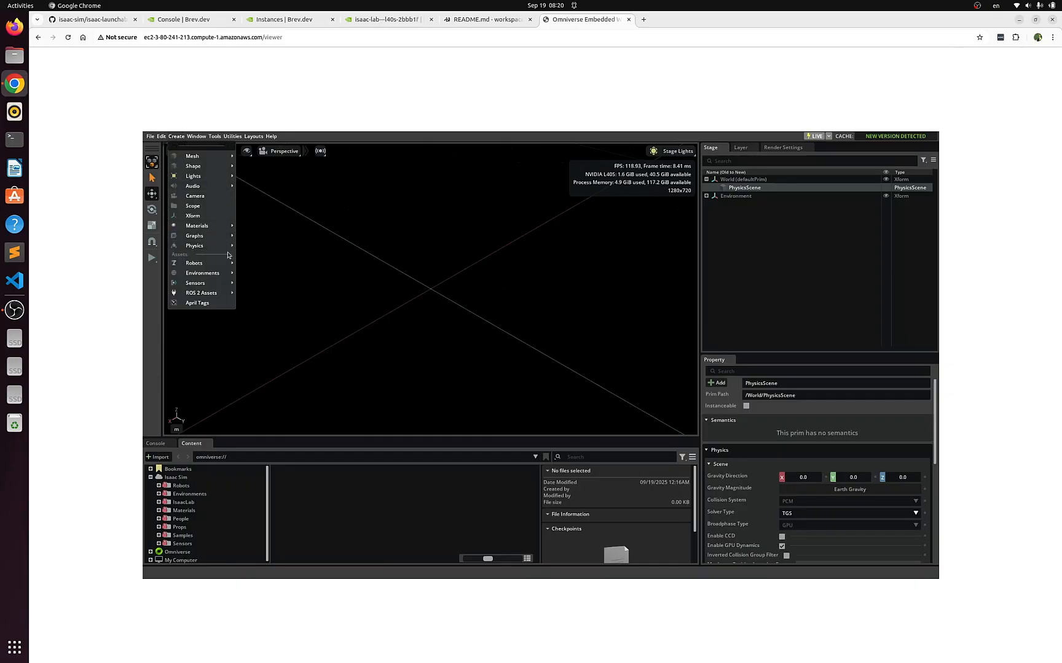
mouse_move(228, 246)
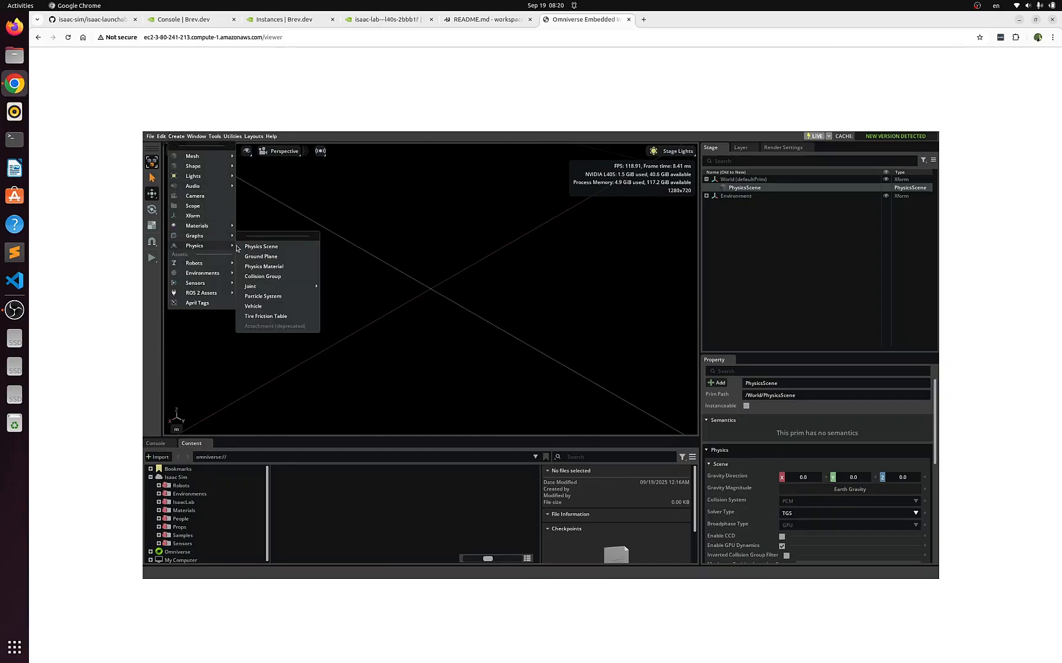
click(270, 258)
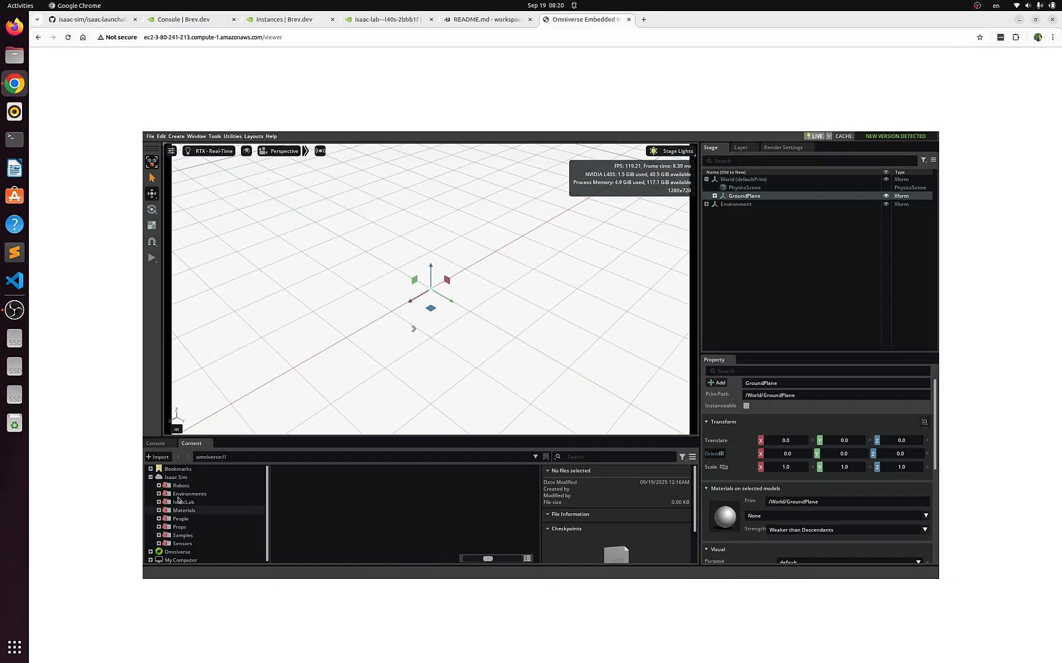
Expand My Computer's root directory down to the workspace folder in Isaac Sim and compare its folders with the code-server workspace
click(151, 561)
scroll(212, 525, down, 3)
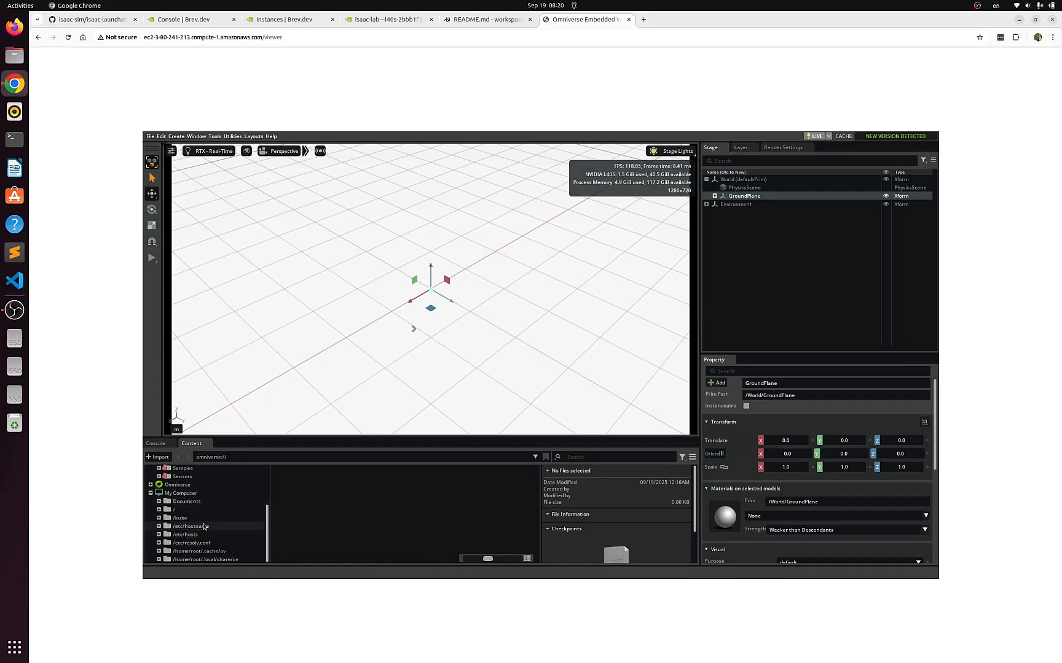
click(158, 510)
scroll(163, 528, down, 5)
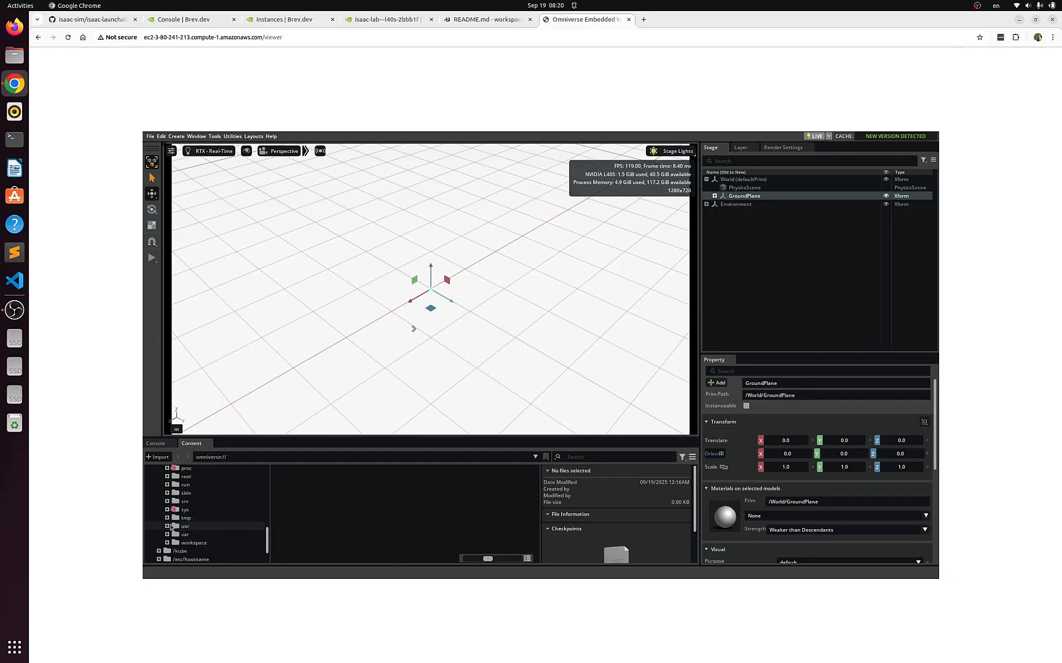
click(166, 544)
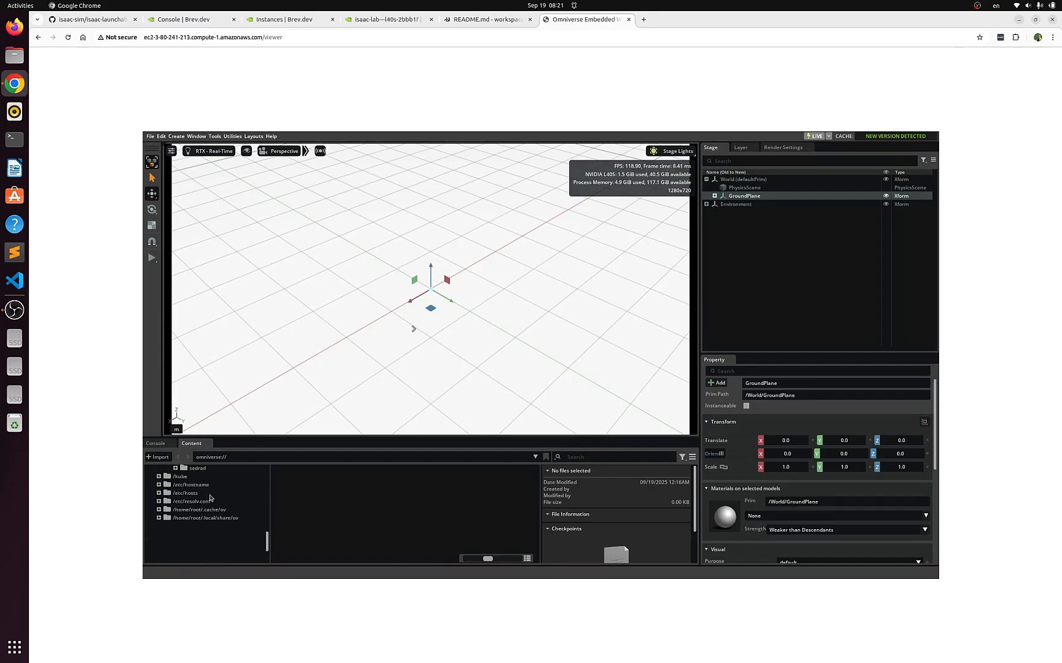
click(493, 23)
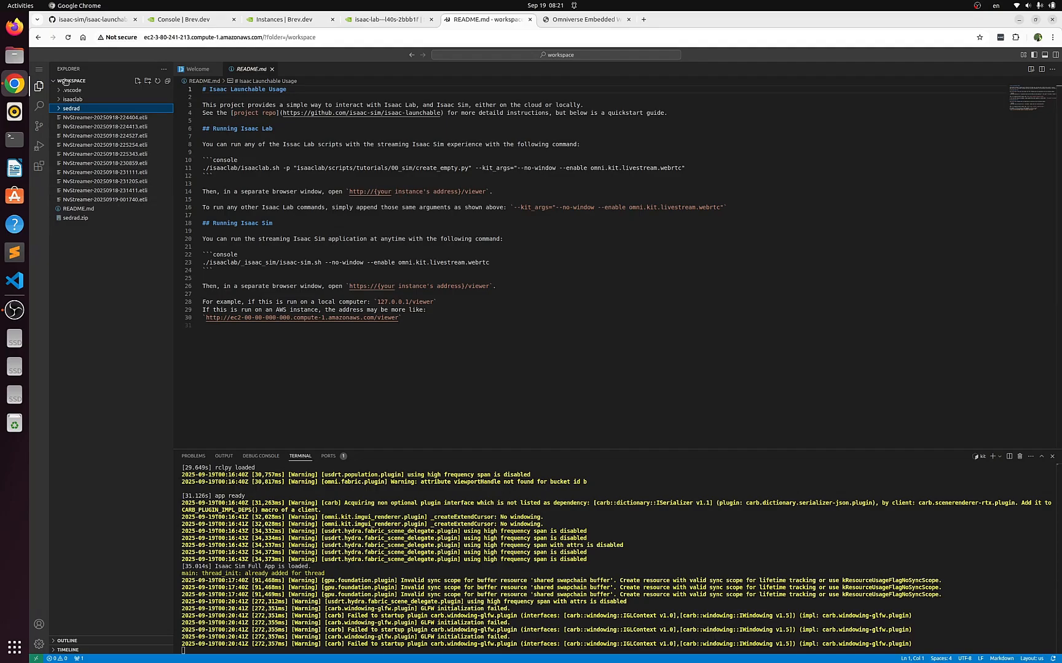
click(565, 22)
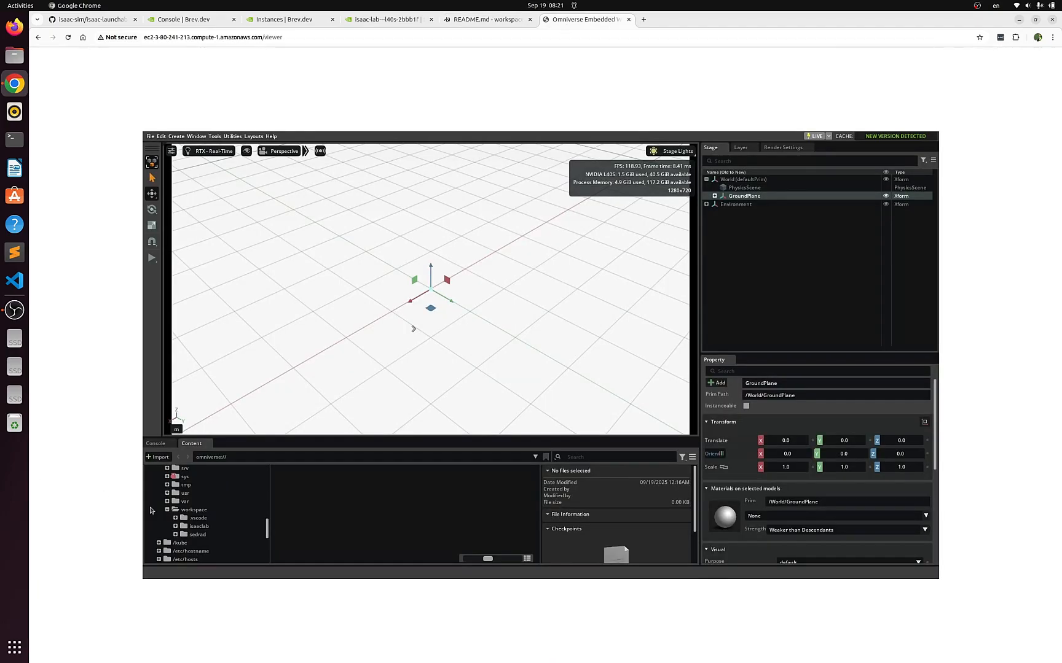
Place sedrad.usd from /workspace/sedrad on the ground plane near the origin, at about X 0.17, Y 0.19, and inspect the robot
click(199, 538)
drag(330, 486, 432, 300)
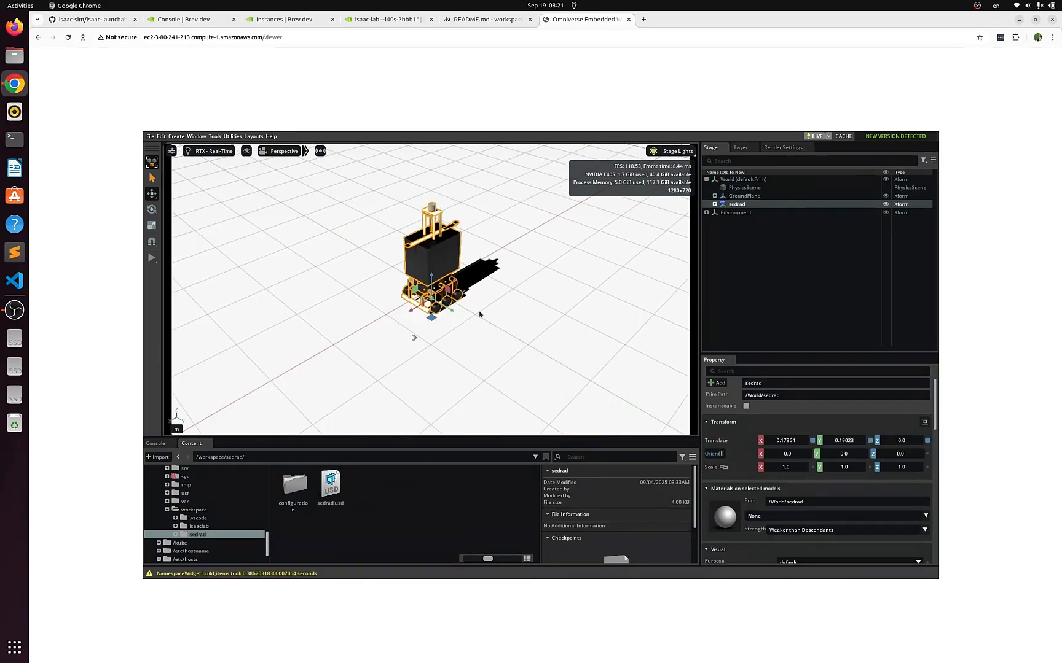
scroll(472, 315, up, 5)
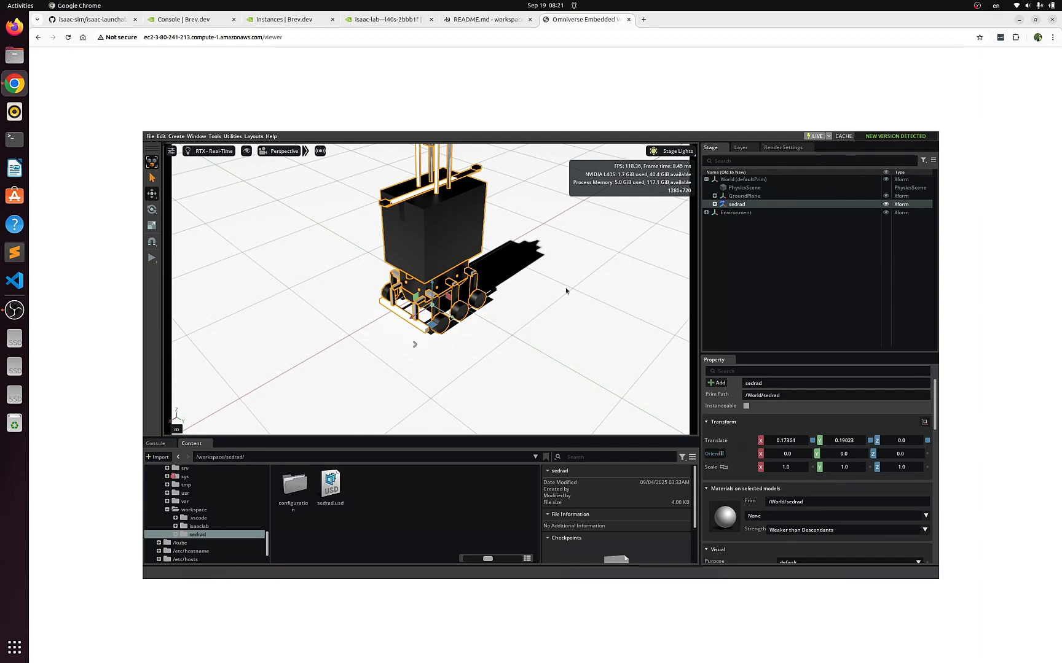
click(566, 326)
drag(574, 337, 543, 333)
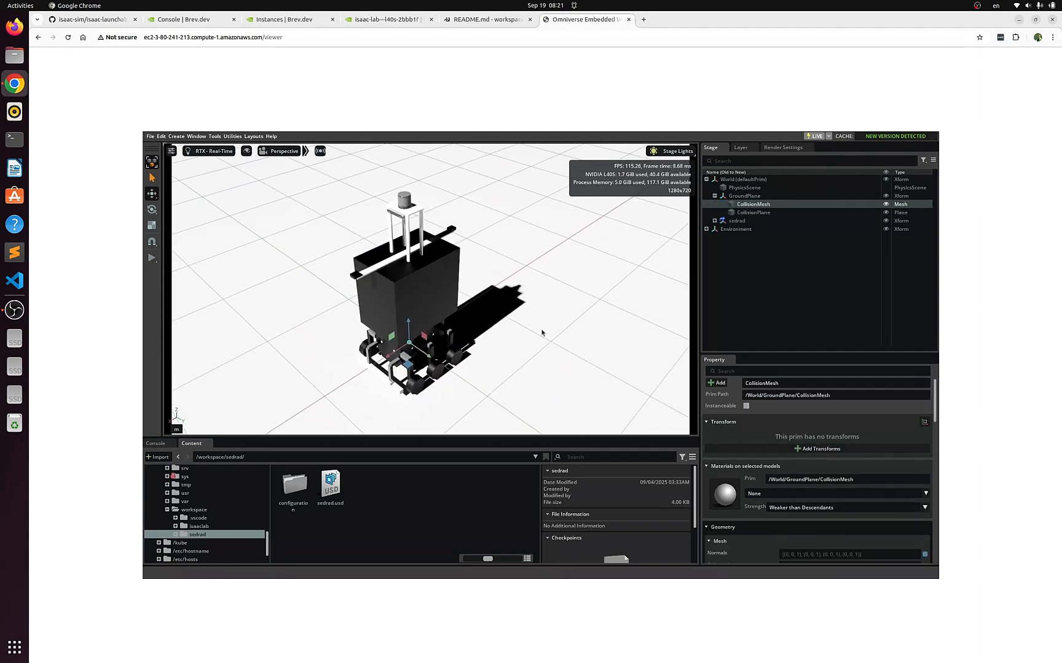